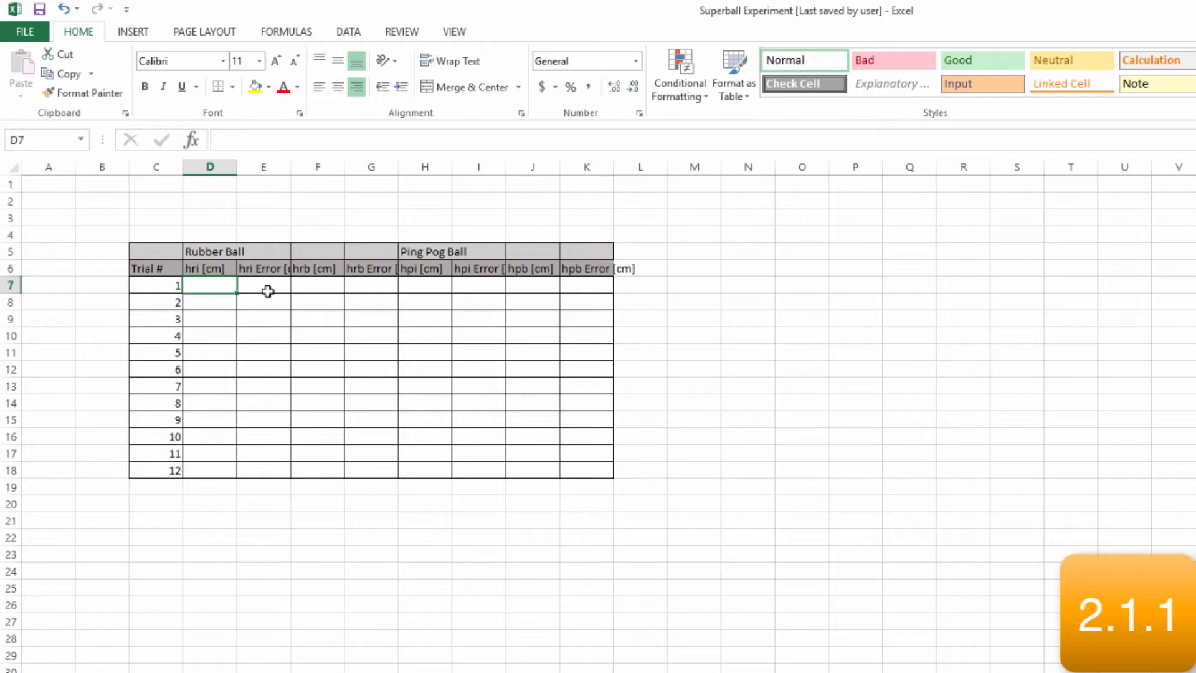
# Fill the rubber ball hri column D7:D18 with 20 to 130 in increments of 10, and left-align the trial numbers in C7:C18
pyautogui.write('20')
pyautogui.press('Return')
pyautogui.write('30')
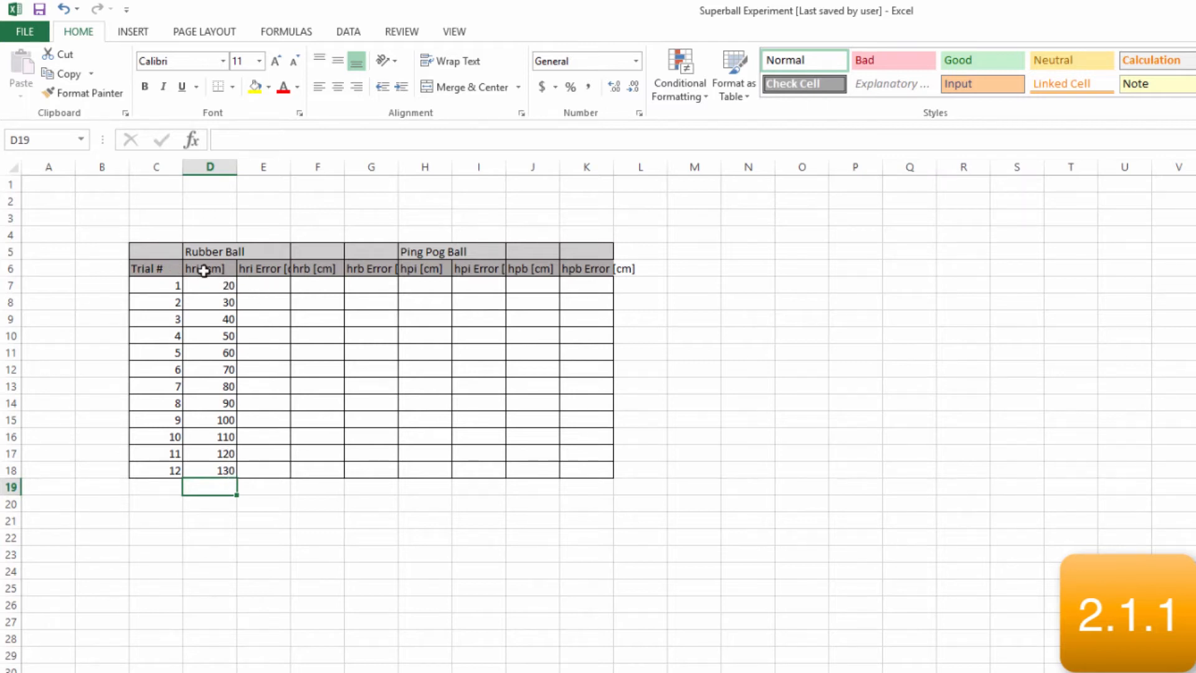
pyautogui.moveTo(148, 286); pyautogui.dragTo(156, 475)
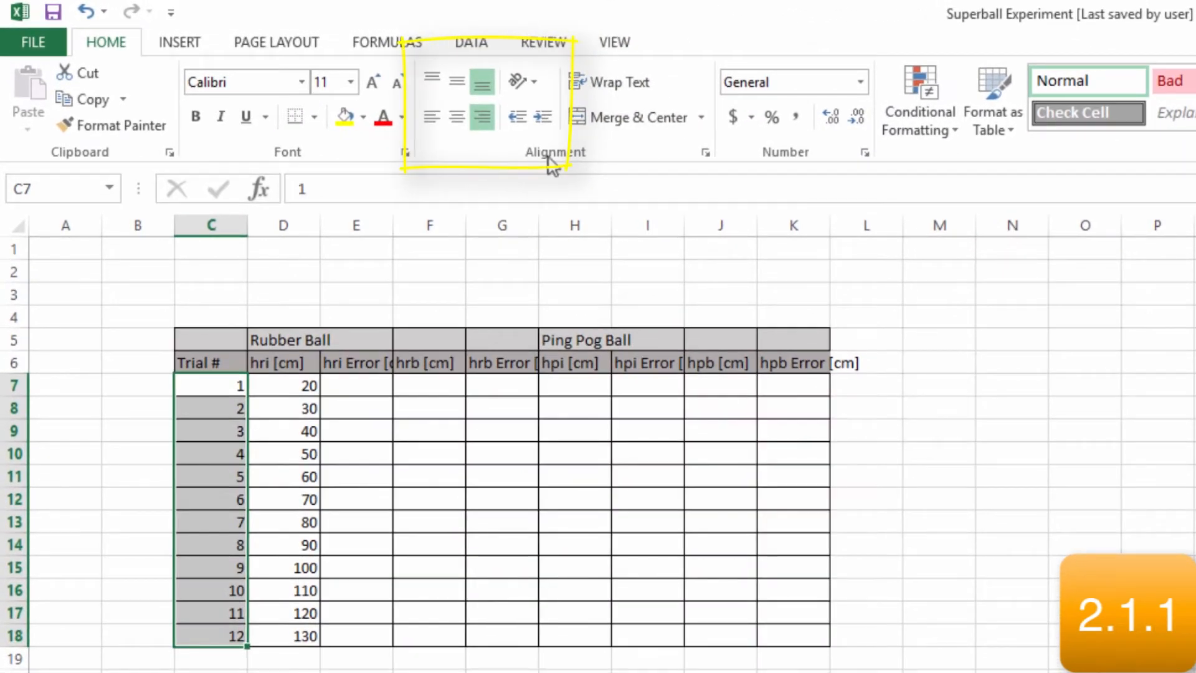
pyautogui.click(432, 118)
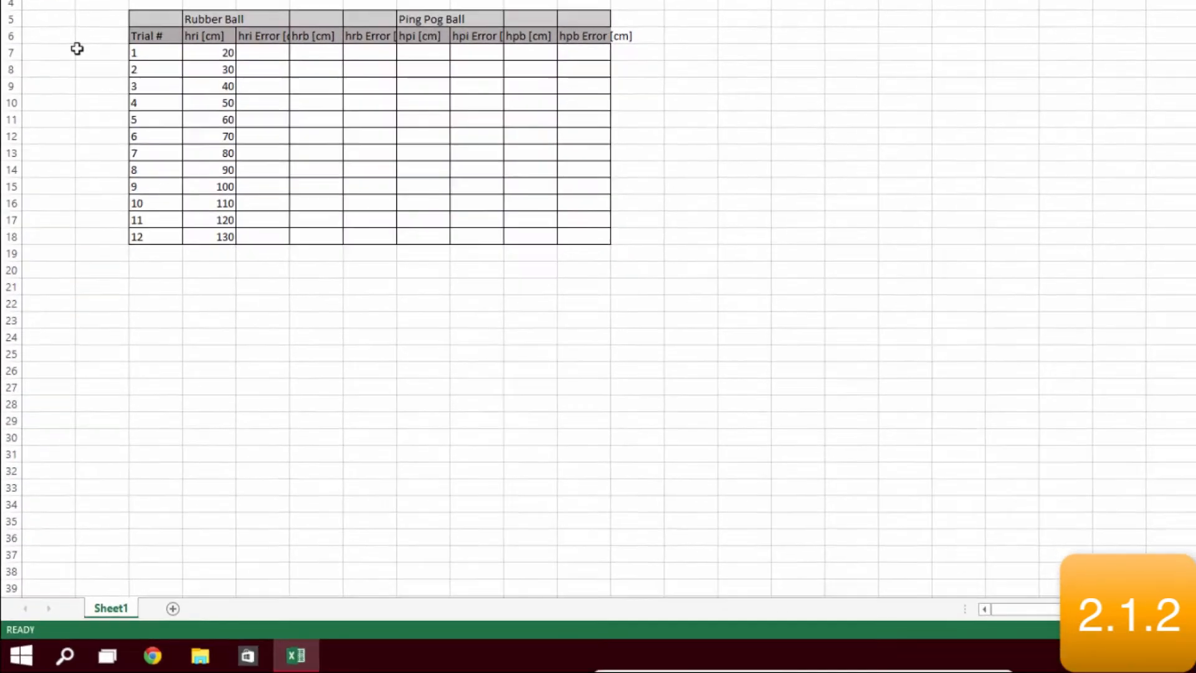
# Rename the worksheet Sheet1 as "Super Ball Data"
pyautogui.click(101, 521)
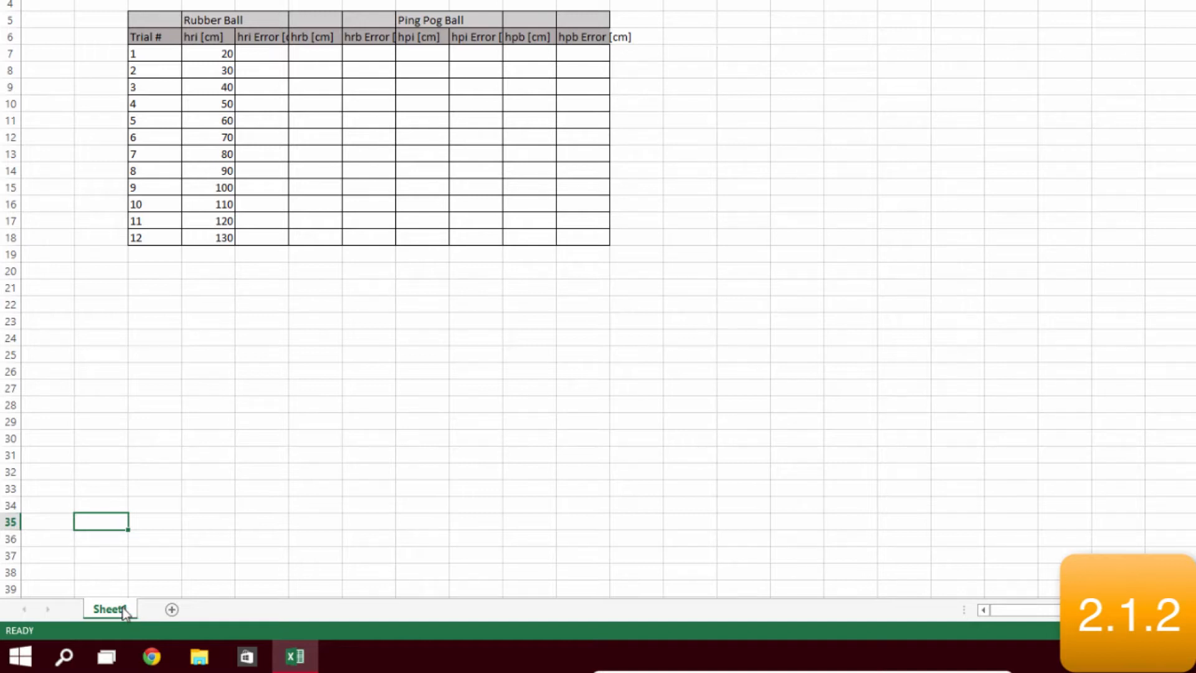
pyautogui.doubleClick(125, 609)
pyautogui.write('Super Ball Data')
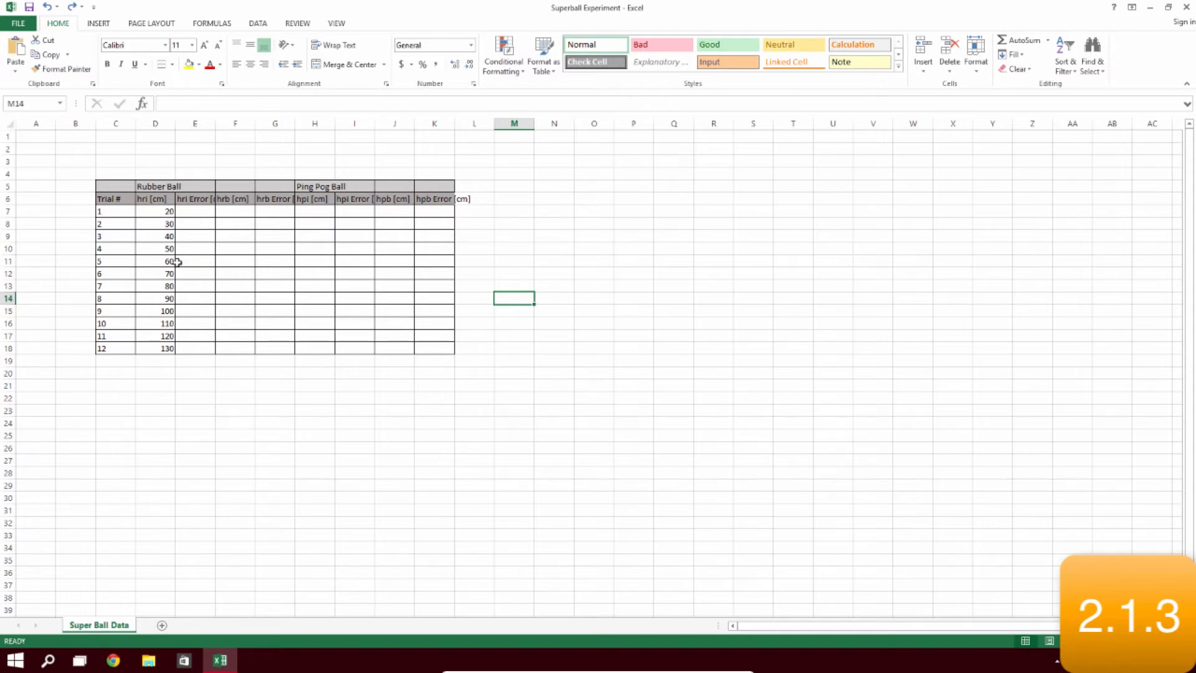
# Format the letters "ri" in the hri [cm] header in D6 as subscript
pyautogui.click(165, 200)
pyautogui.click(169, 103)
pyautogui.moveTo(168, 102); pyautogui.dragTo(175, 101)
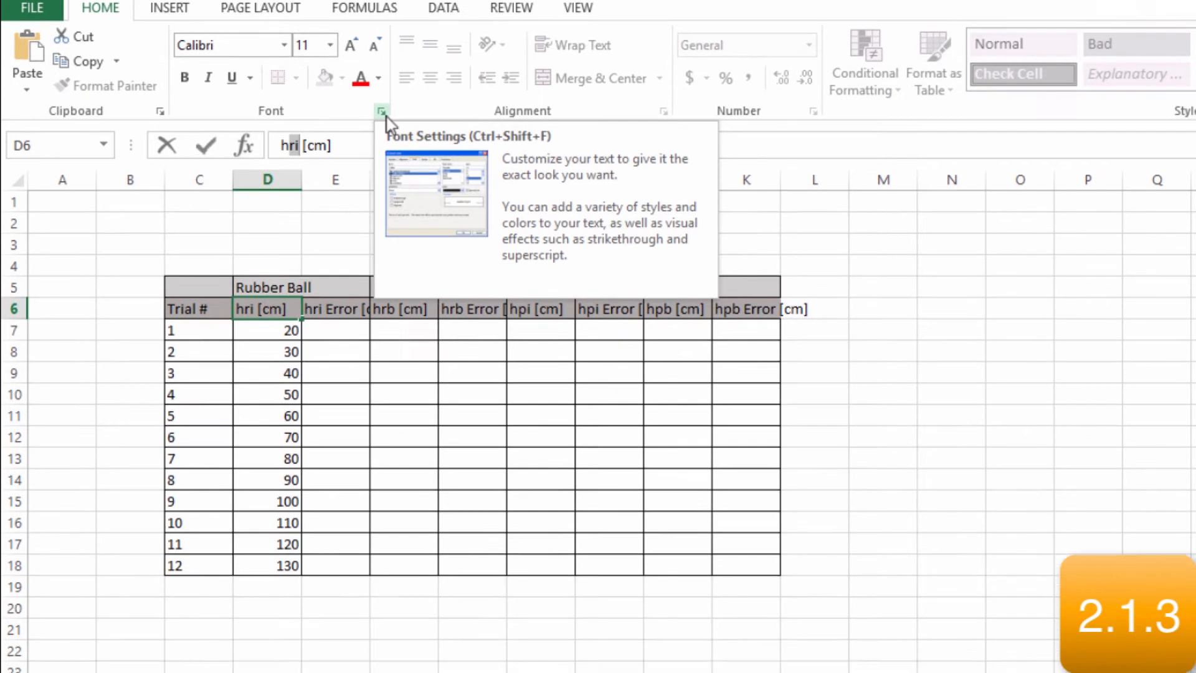
pyautogui.click(382, 146)
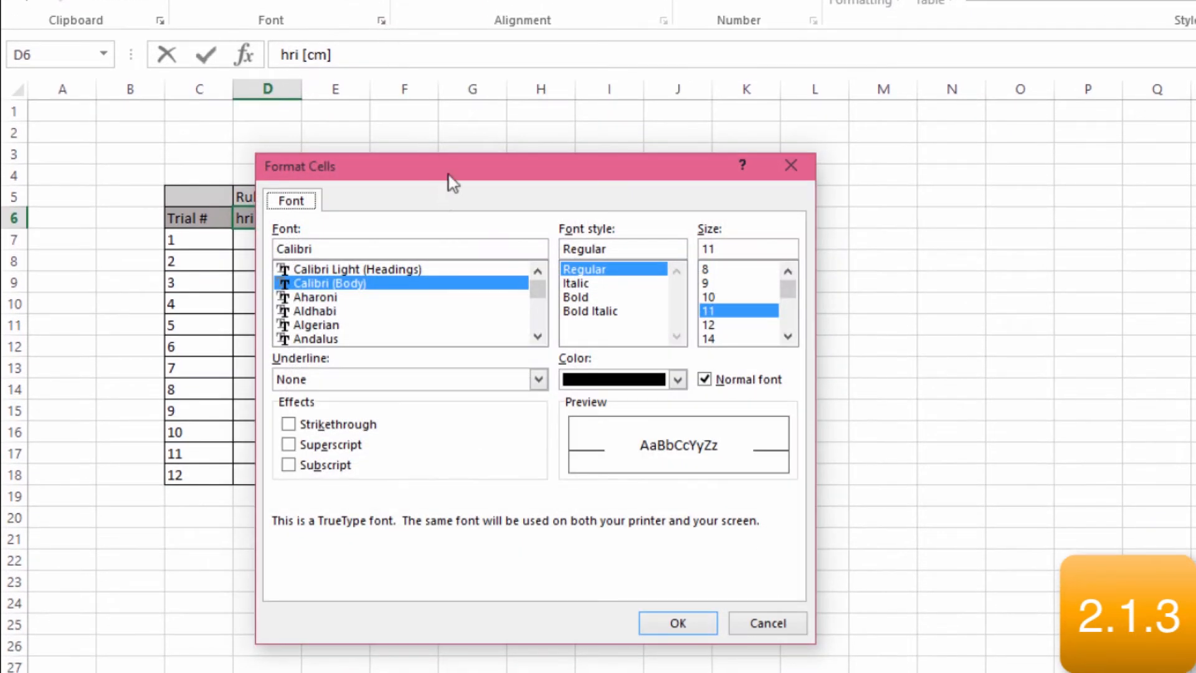
pyautogui.click(289, 446)
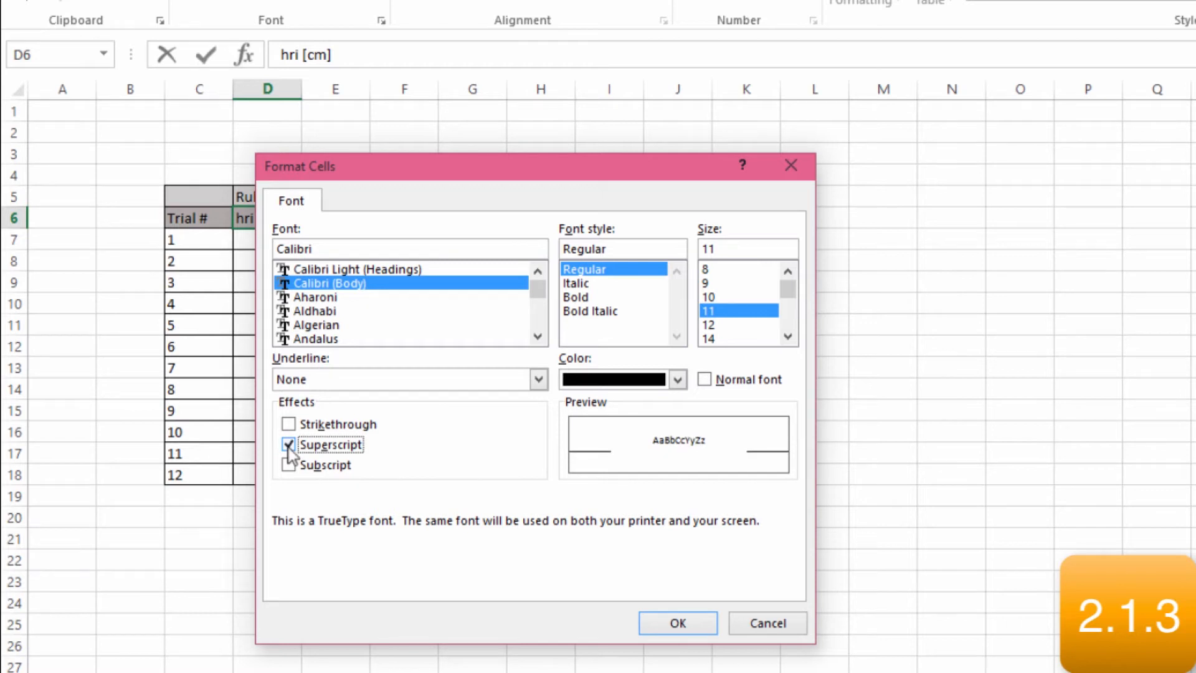
pyautogui.click(289, 464)
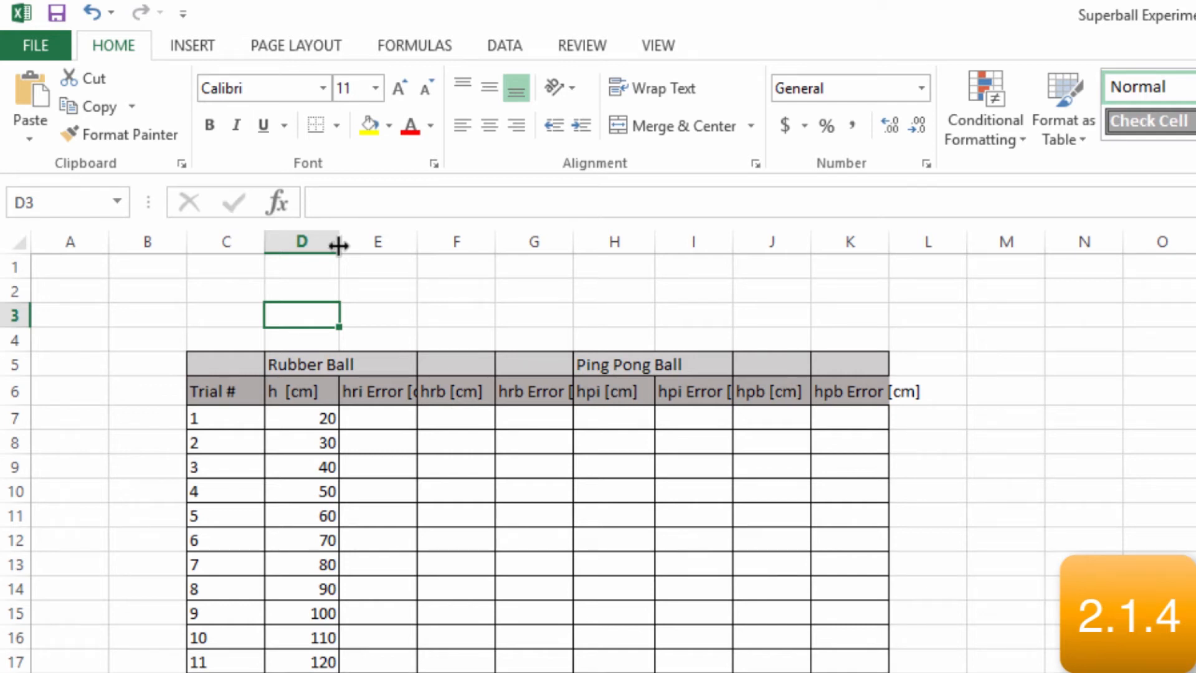
# Widen column D to fit the Rubber Ball heading and autofit column H to the Ping Pong Ball heading
pyautogui.moveTo(338, 246); pyautogui.dragTo(364, 249)
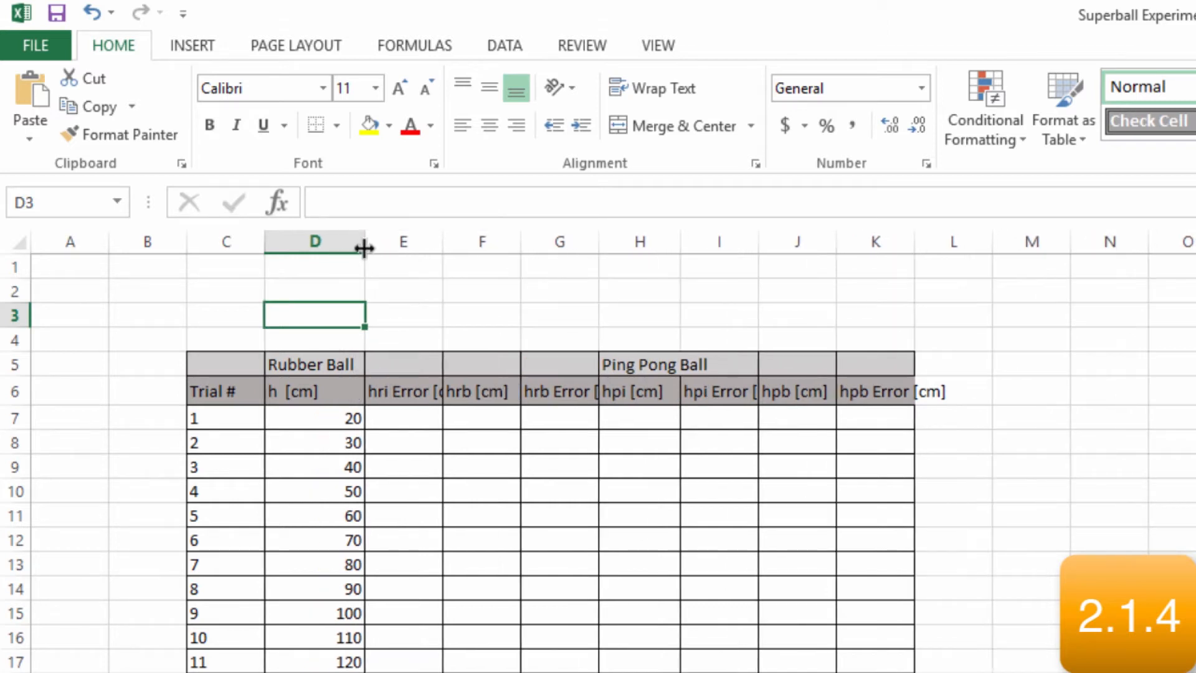
pyautogui.doubleClick(680, 246)
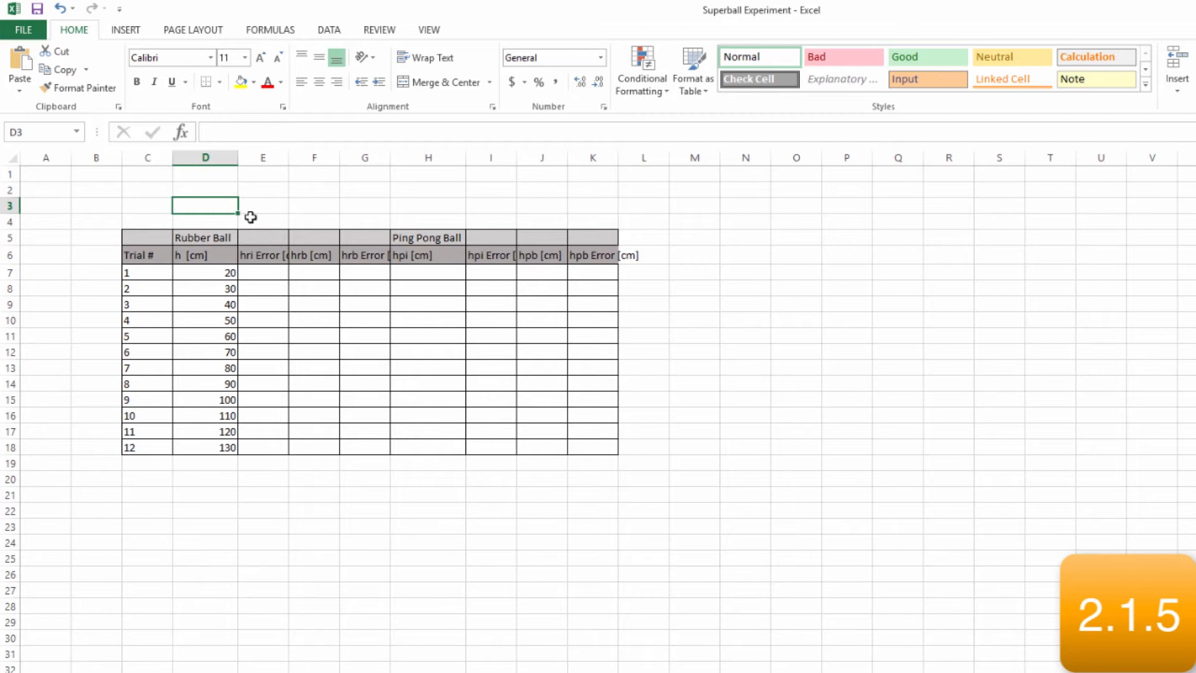
# Merge and center the Rubber Ball heading across D5:G5 and the Ping Pong Ball heading across H5:K5
pyautogui.moveTo(221, 237); pyautogui.dragTo(368, 238)
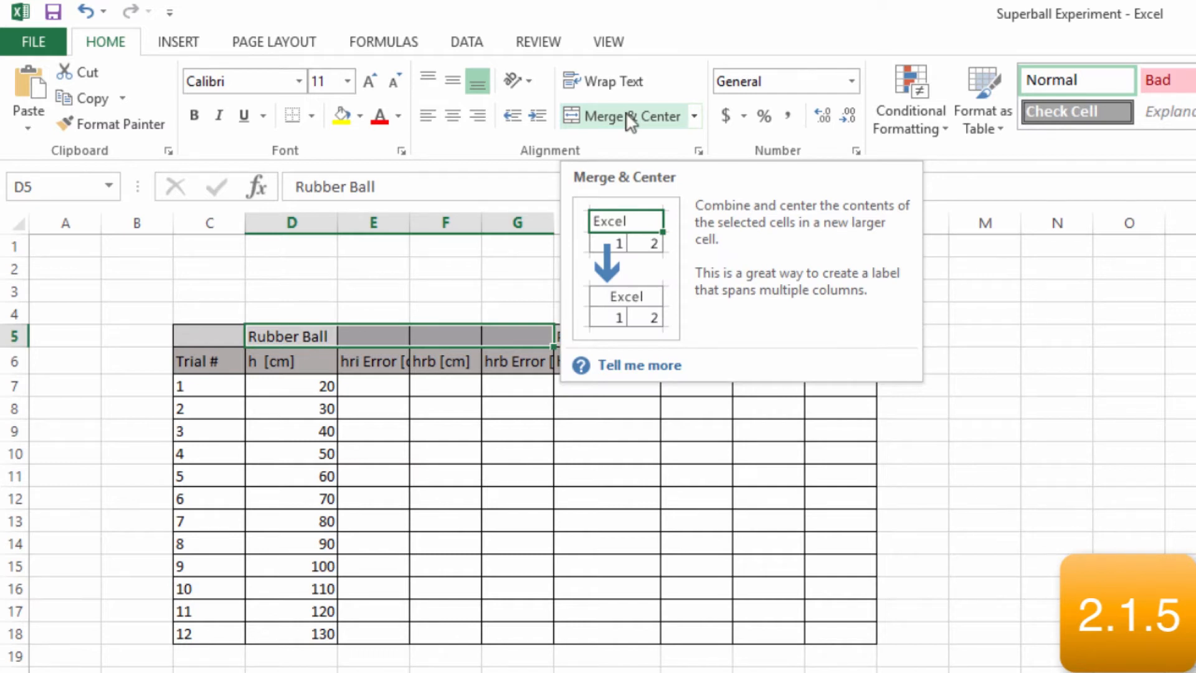
pyautogui.click(630, 122)
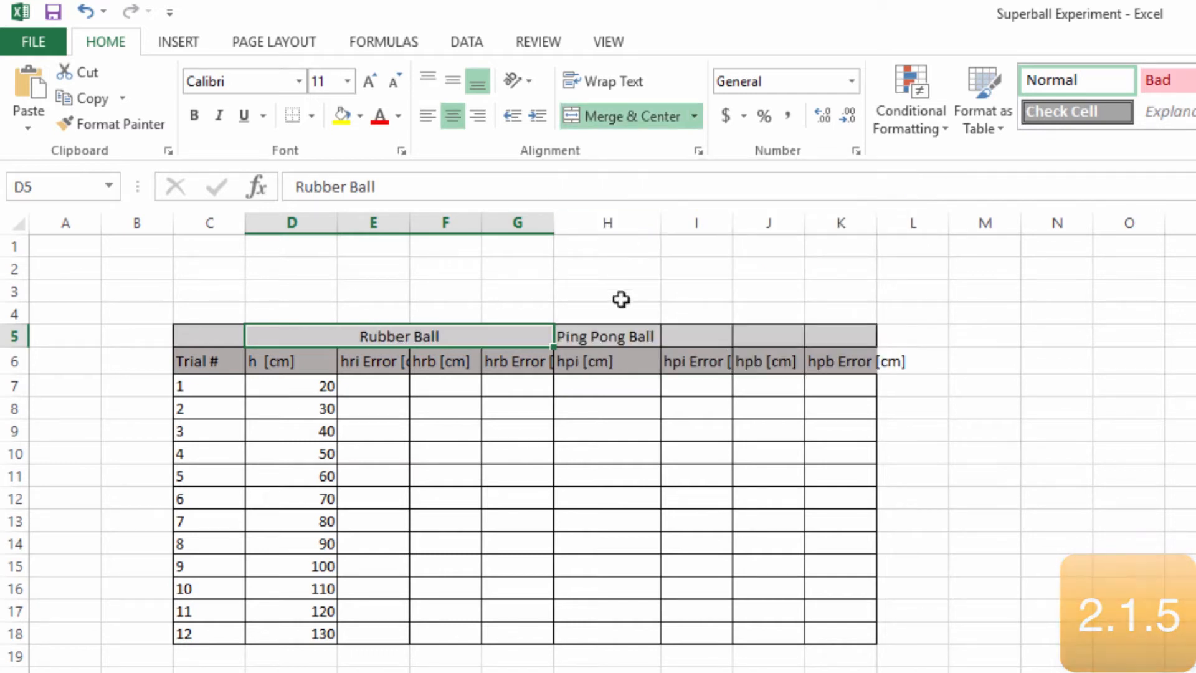
pyautogui.moveTo(625, 334); pyautogui.dragTo(836, 333)
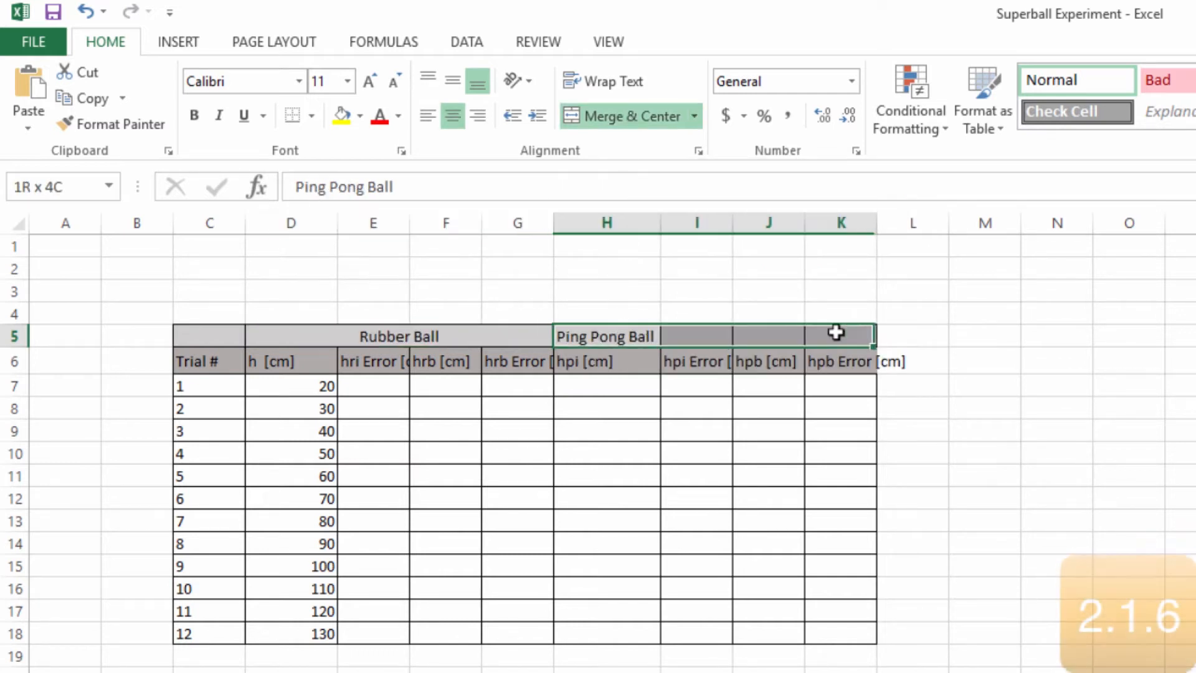
pyautogui.click(648, 123)
pyautogui.click(533, 267)
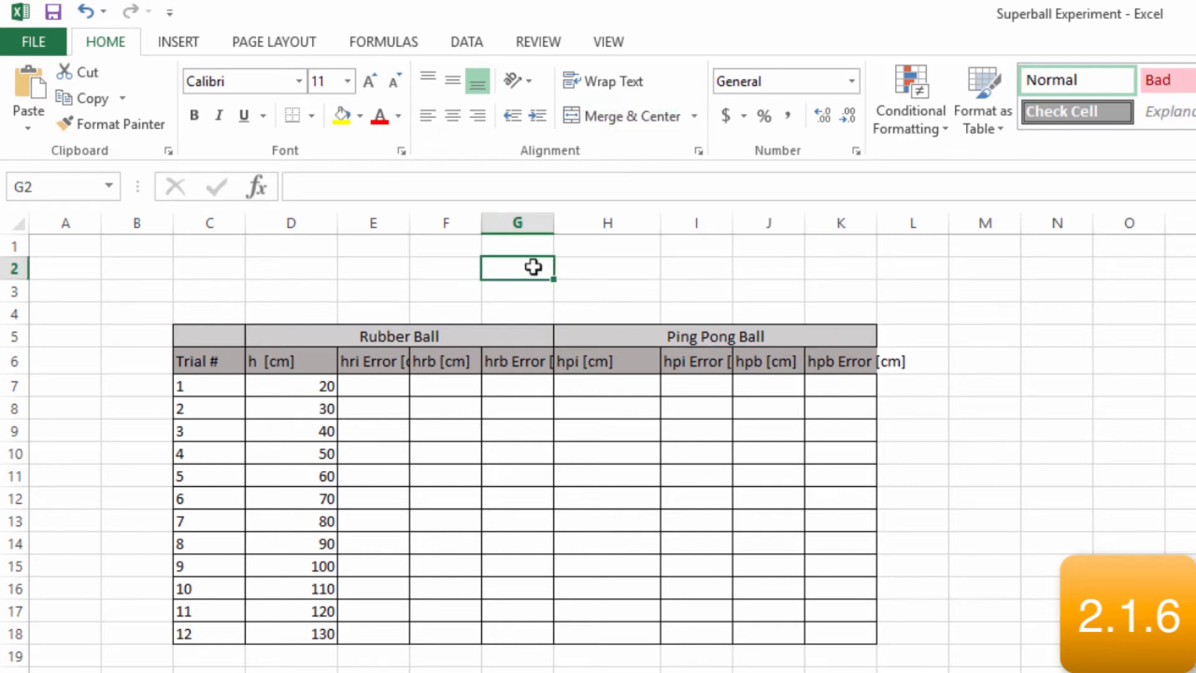
# Wrap the text of the hri Error [cm] header in E6
pyautogui.click(396, 359)
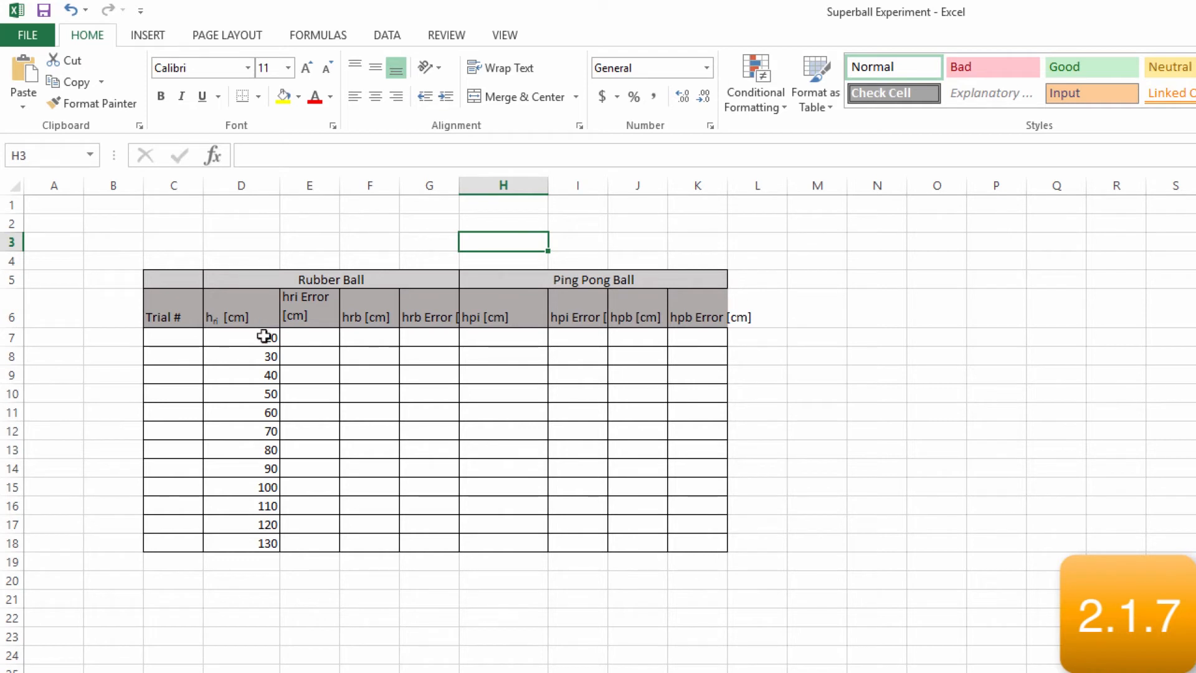
# Apply the General number format to the first rubber ball height in D7
pyautogui.click(245, 336)
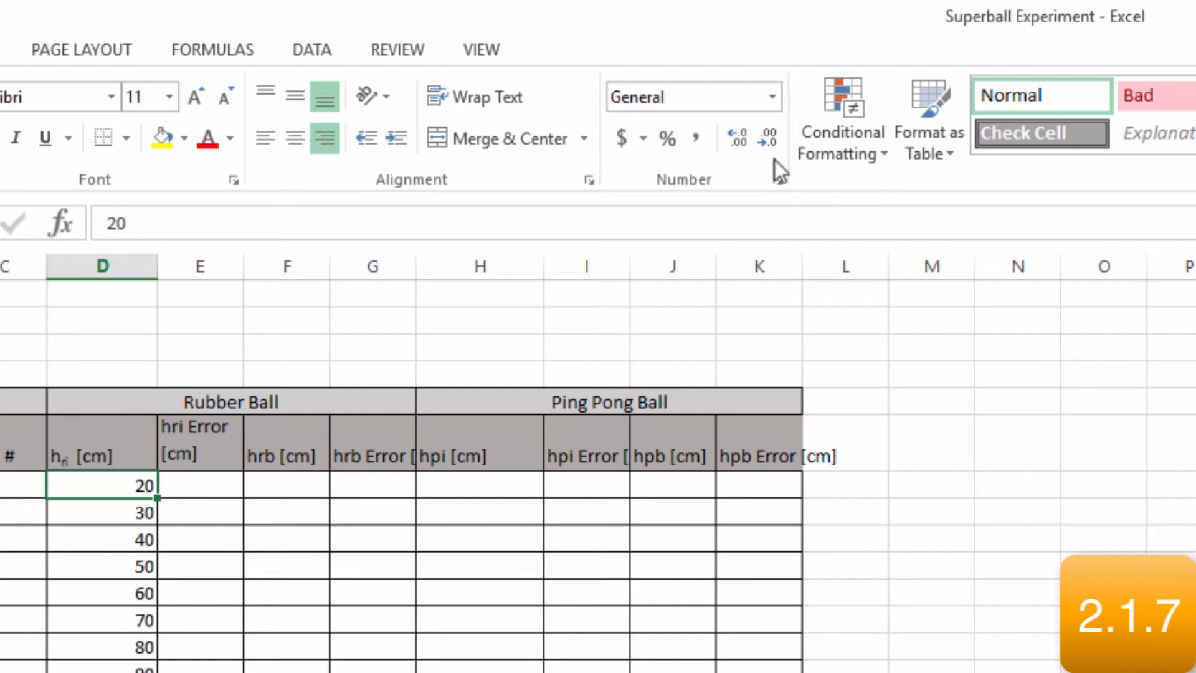
pyautogui.click(771, 96)
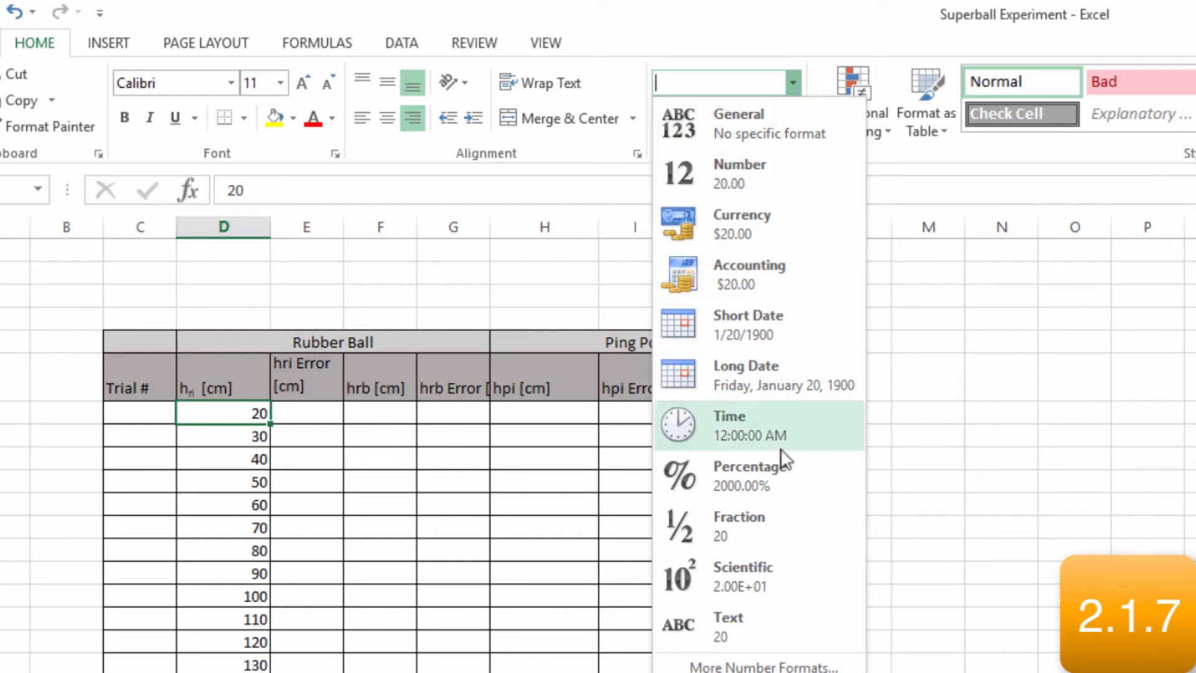
pyautogui.click(768, 123)
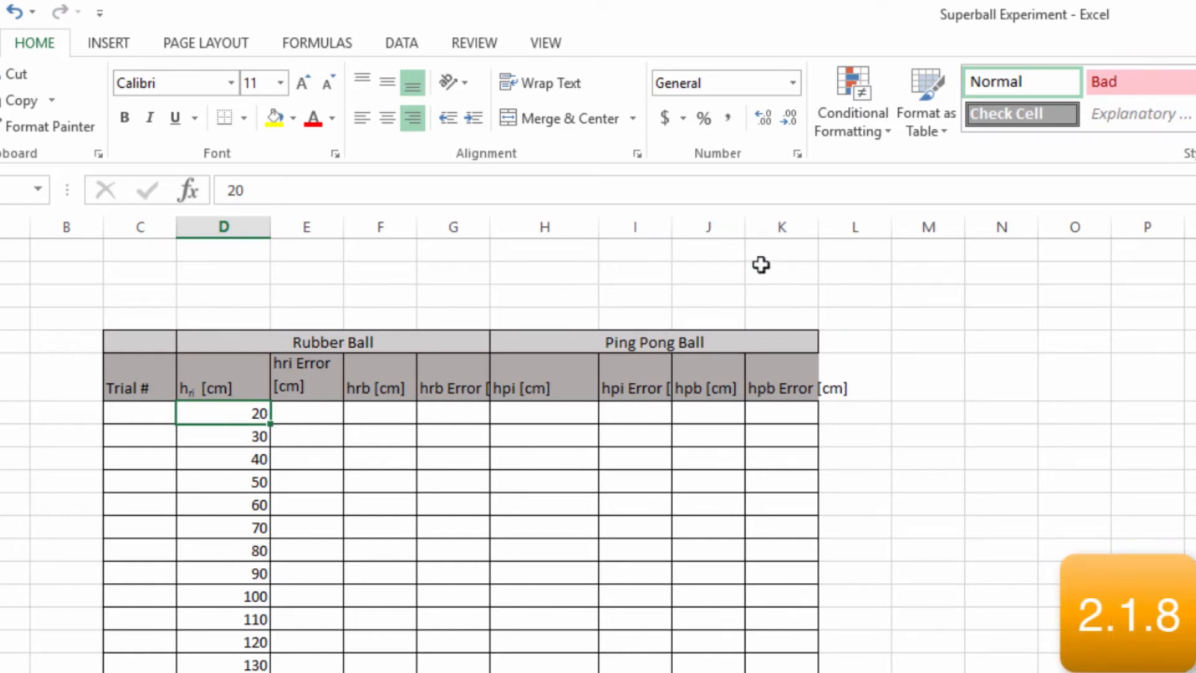
# Enter 0.5 as the first hri error in E7 and display it with one decimal place
pyautogui.click(331, 408)
pyautogui.write('0.5')
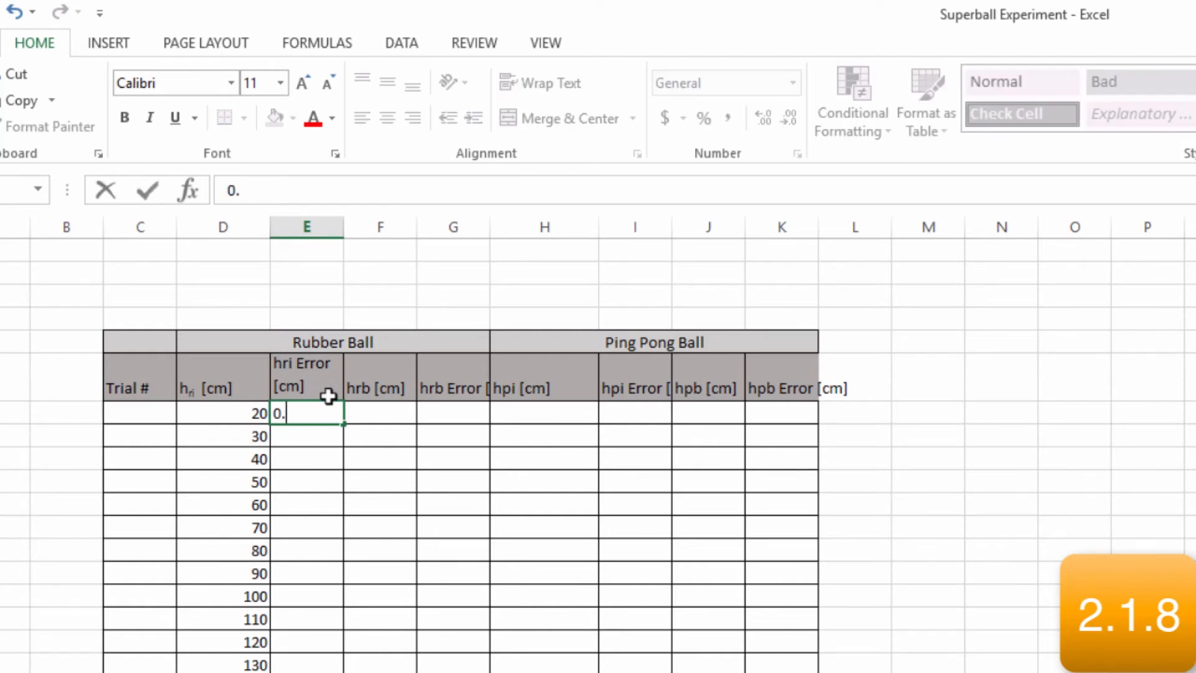
pyautogui.click(400, 407)
pyautogui.click(228, 490)
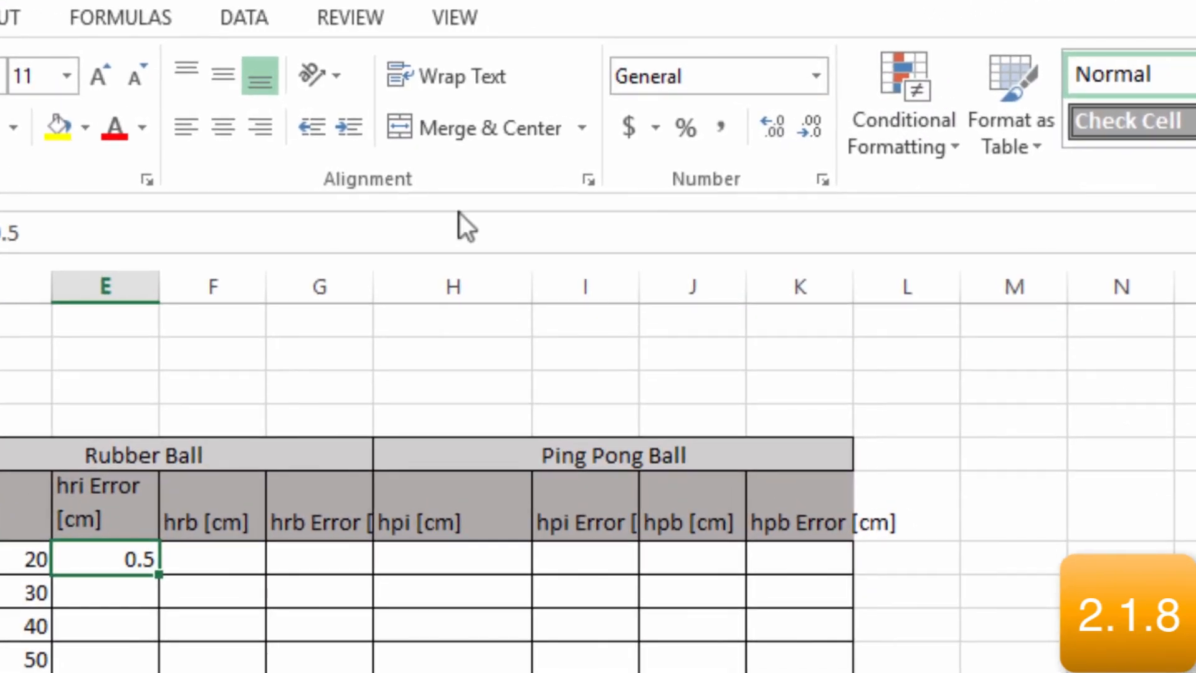
pyautogui.click(820, 129)
pyautogui.click(772, 126)
pyautogui.click(772, 126)
pyautogui.click(806, 126)
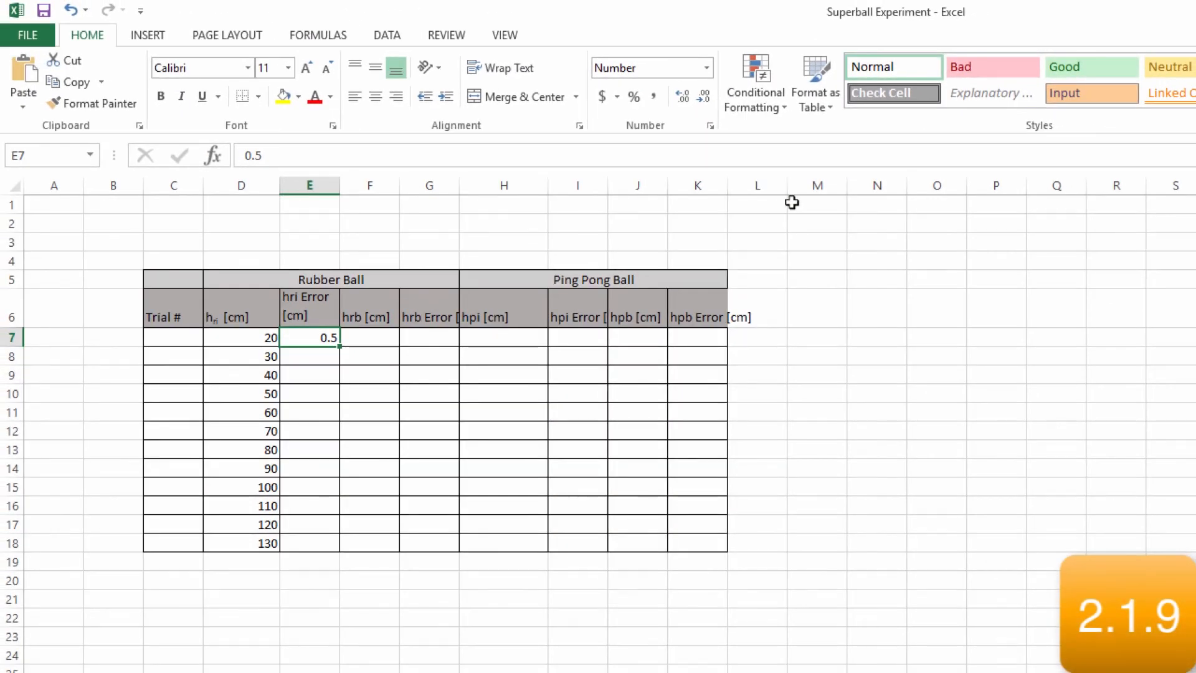
# Enter trial numbers 1, 2 and 3 in cells C7 to C9
pyautogui.click(162, 338)
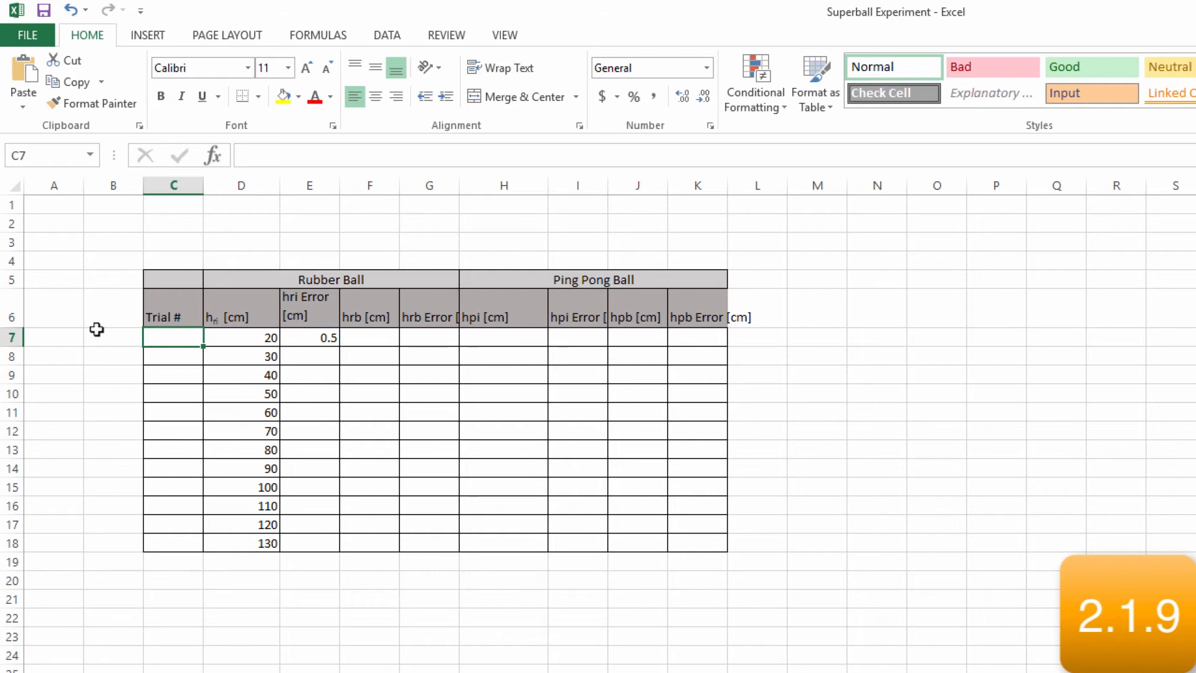
pyautogui.write('1')
pyautogui.press('Return')
pyautogui.write('2')
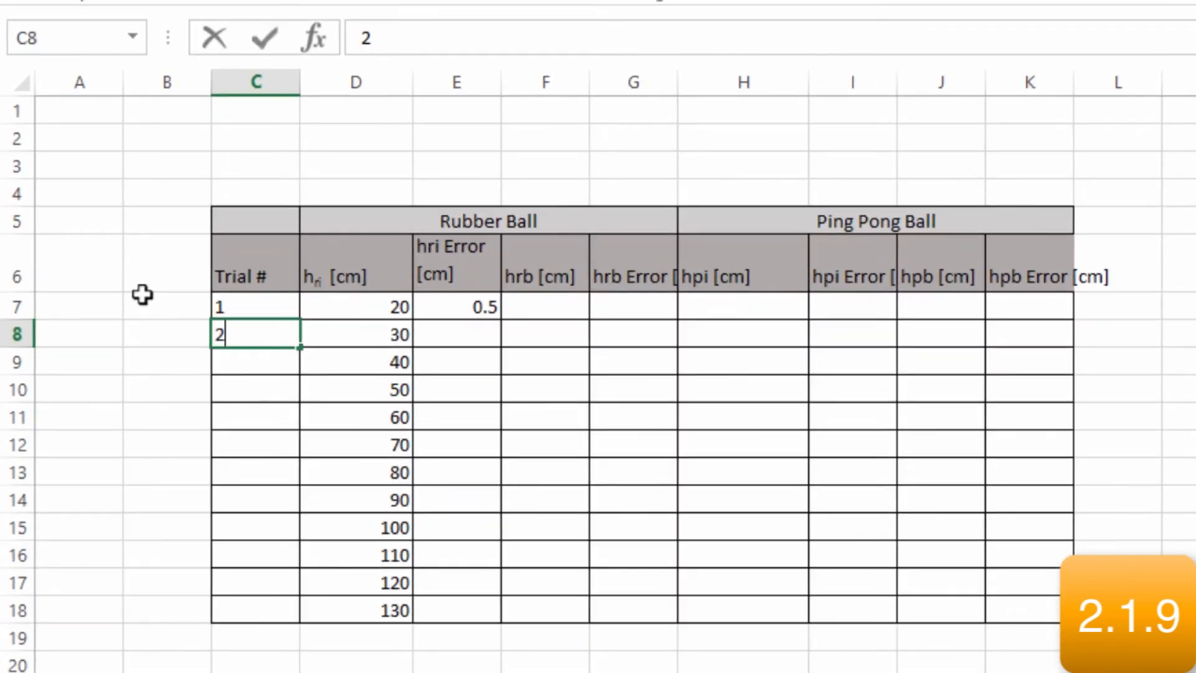
pyautogui.press('Return')
pyautogui.write('3')
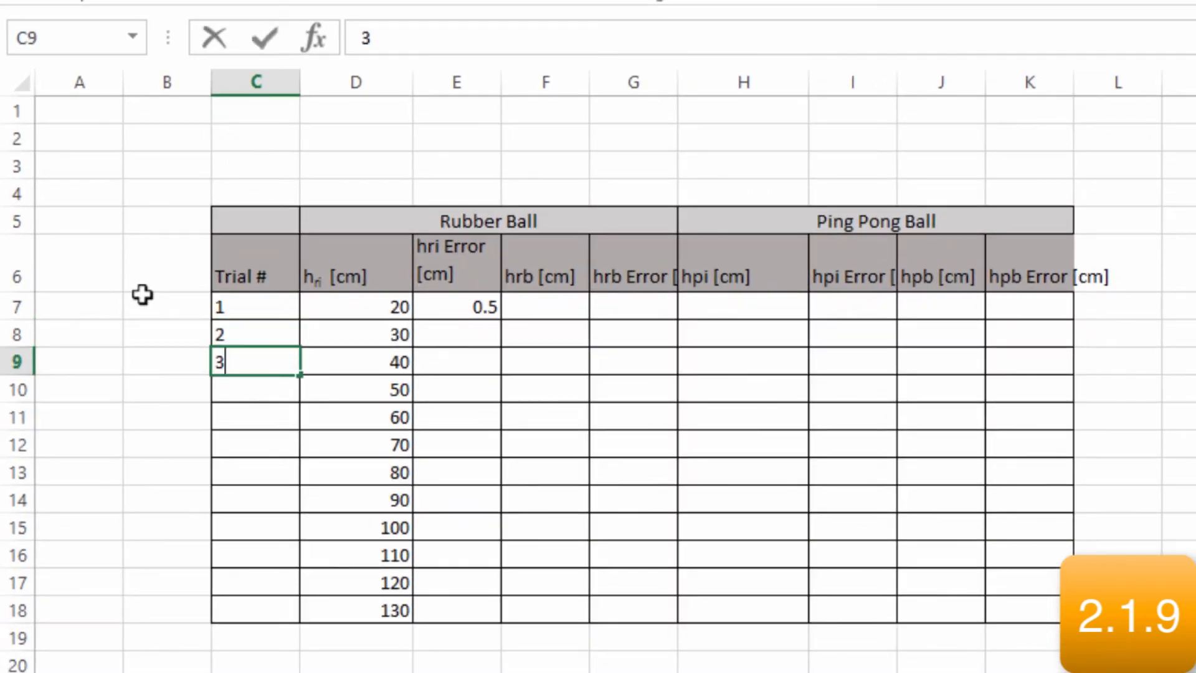
pyautogui.press('Return')
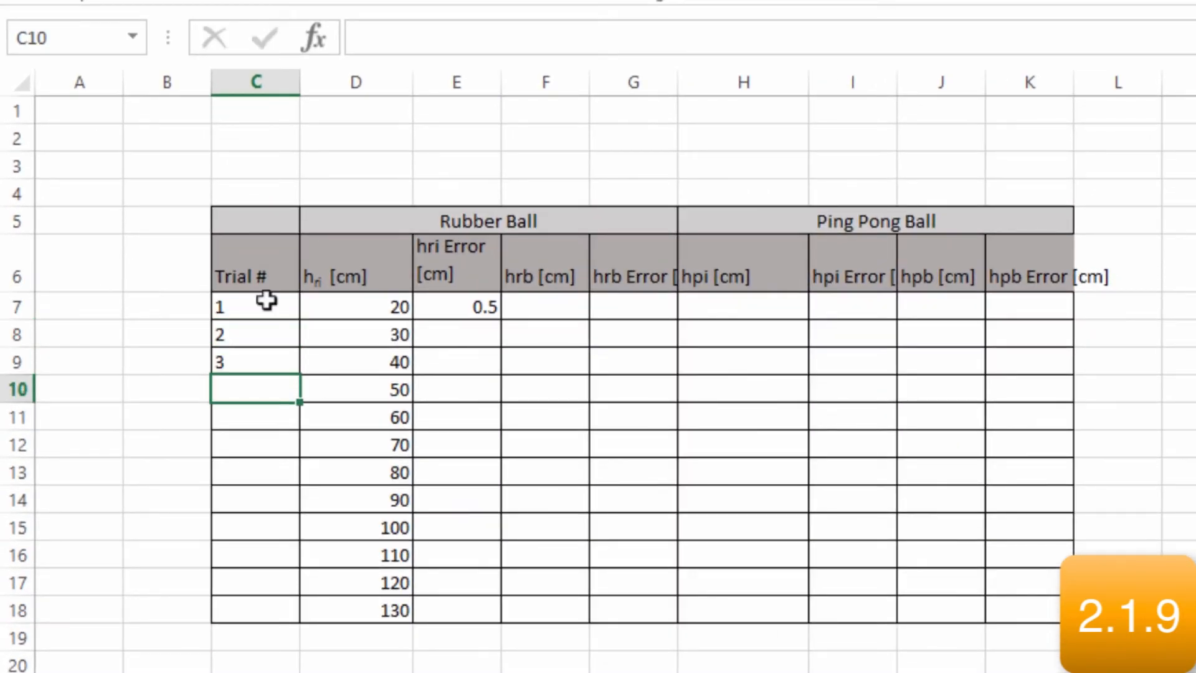
# Extend the trial number series from C7:C9 down to 12 in C18
pyautogui.moveTo(274, 314); pyautogui.dragTo(273, 363)
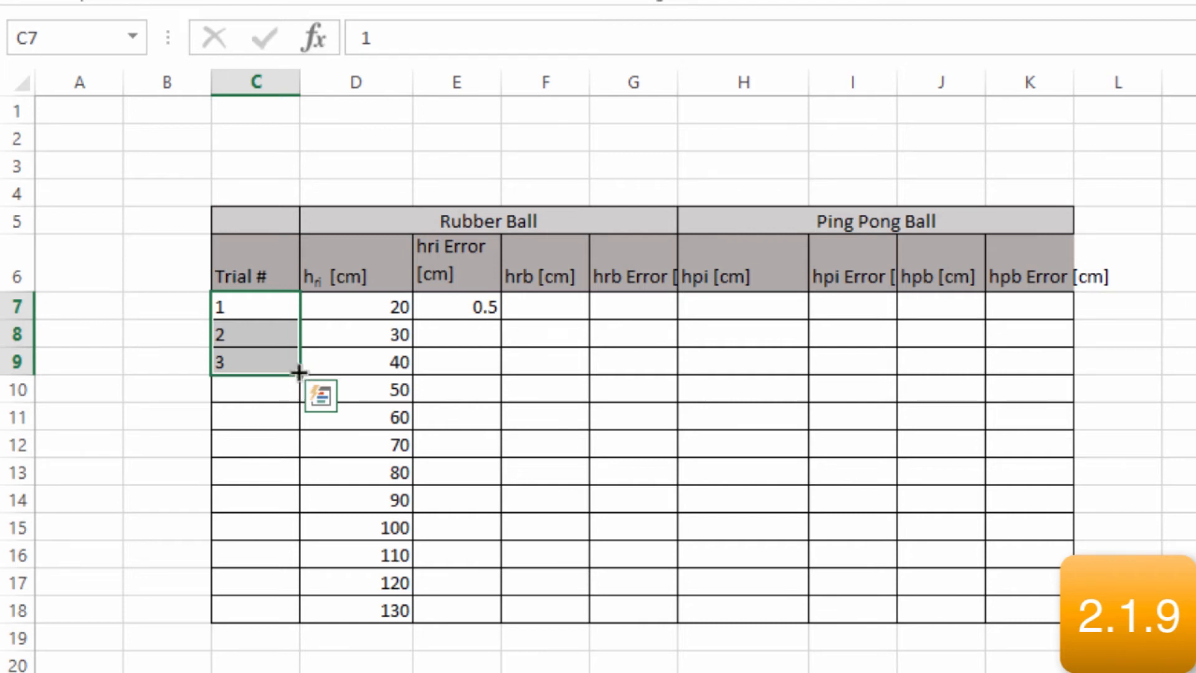
pyautogui.moveTo(299, 372); pyautogui.dragTo(295, 622)
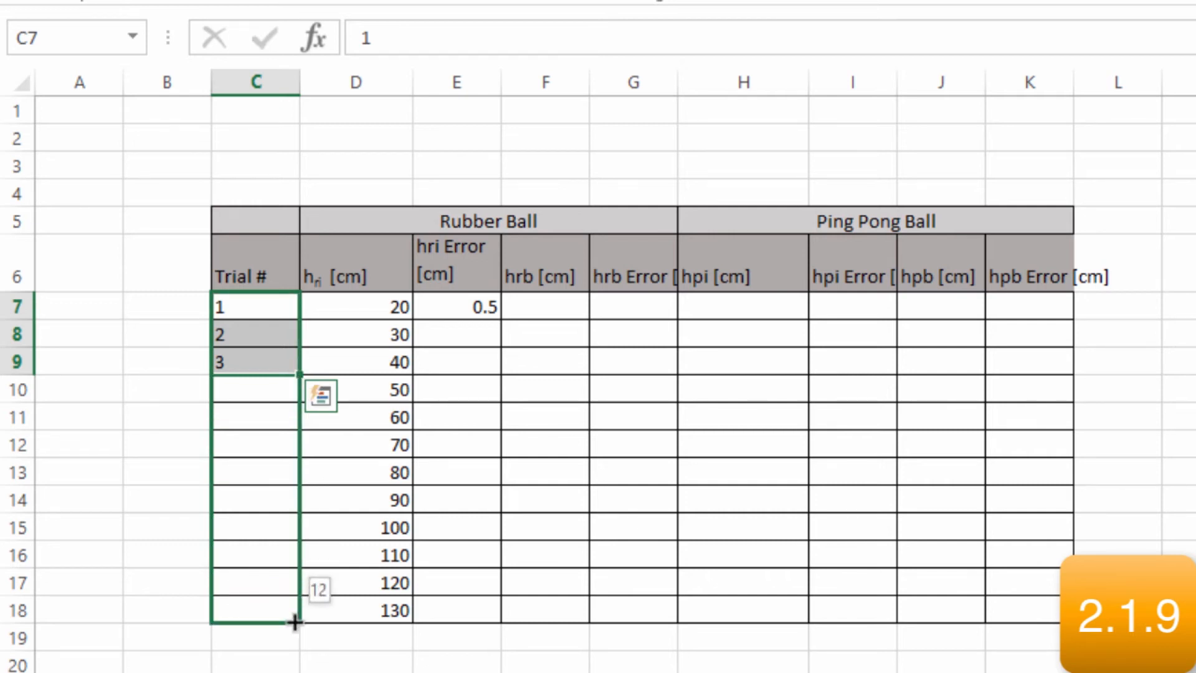
pyautogui.moveTo(294, 622); pyautogui.dragTo(293, 619)
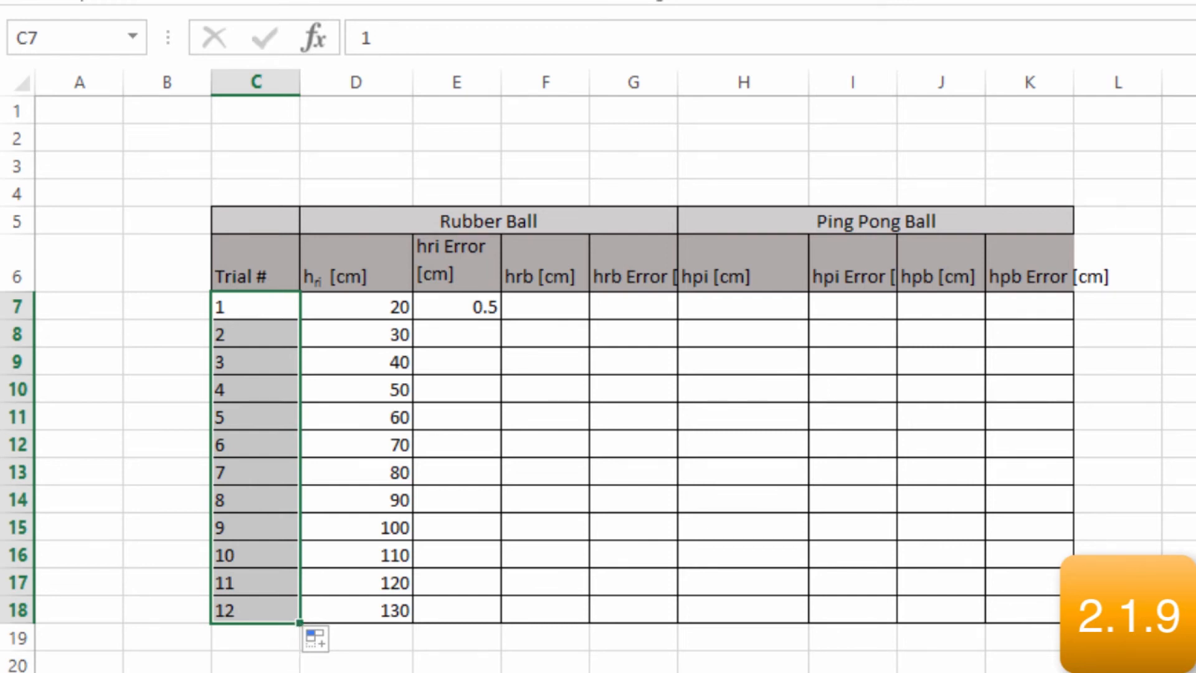
pyautogui.click(313, 672)
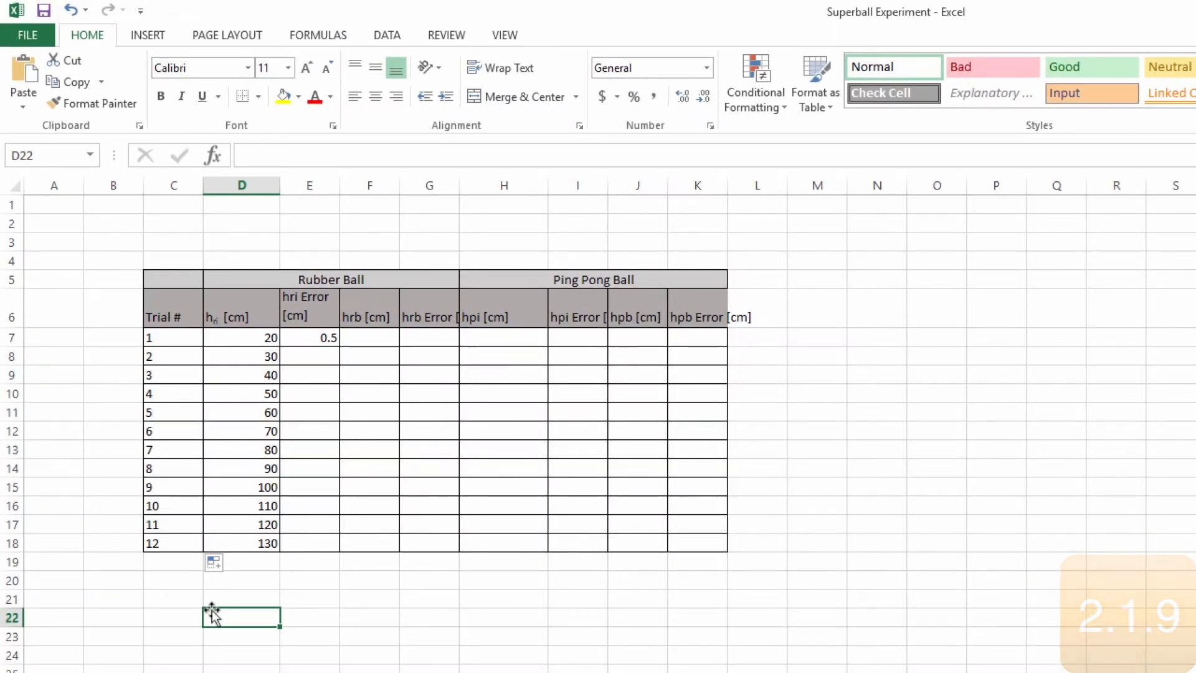
pyautogui.click(311, 228)
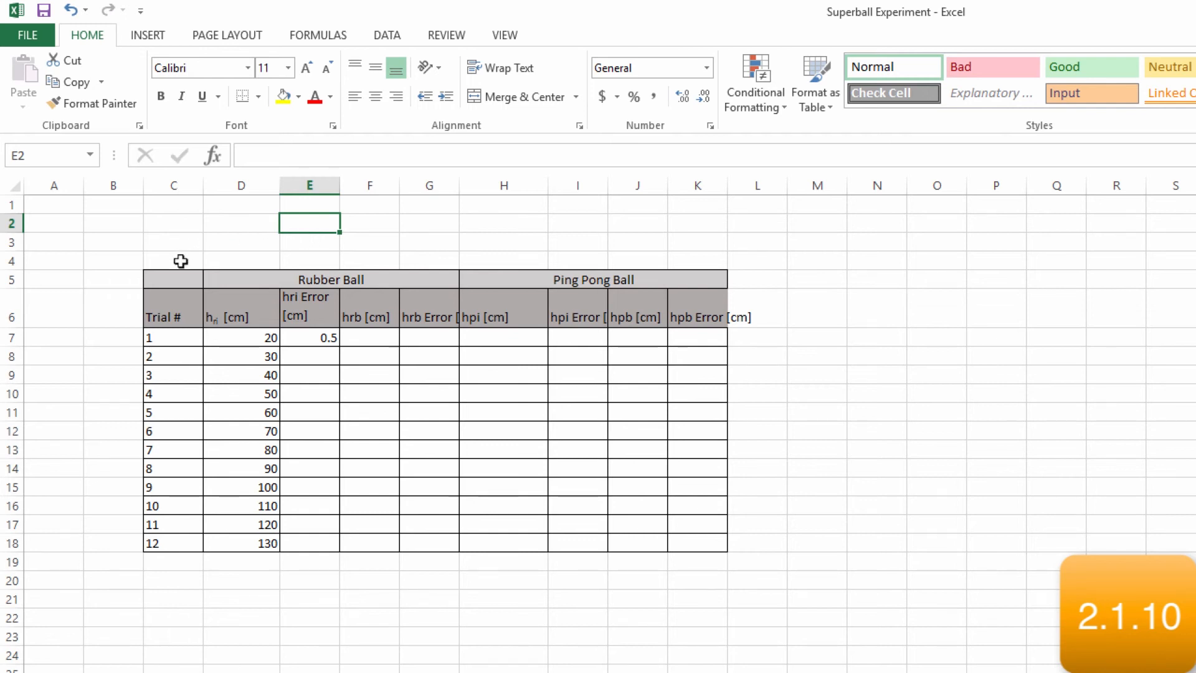
# Set up a sort of the trial numbers in C6:C18 by Trial #, on Values, ordered Smallest to Largest
pyautogui.moveTo(170, 298); pyautogui.dragTo(165, 543)
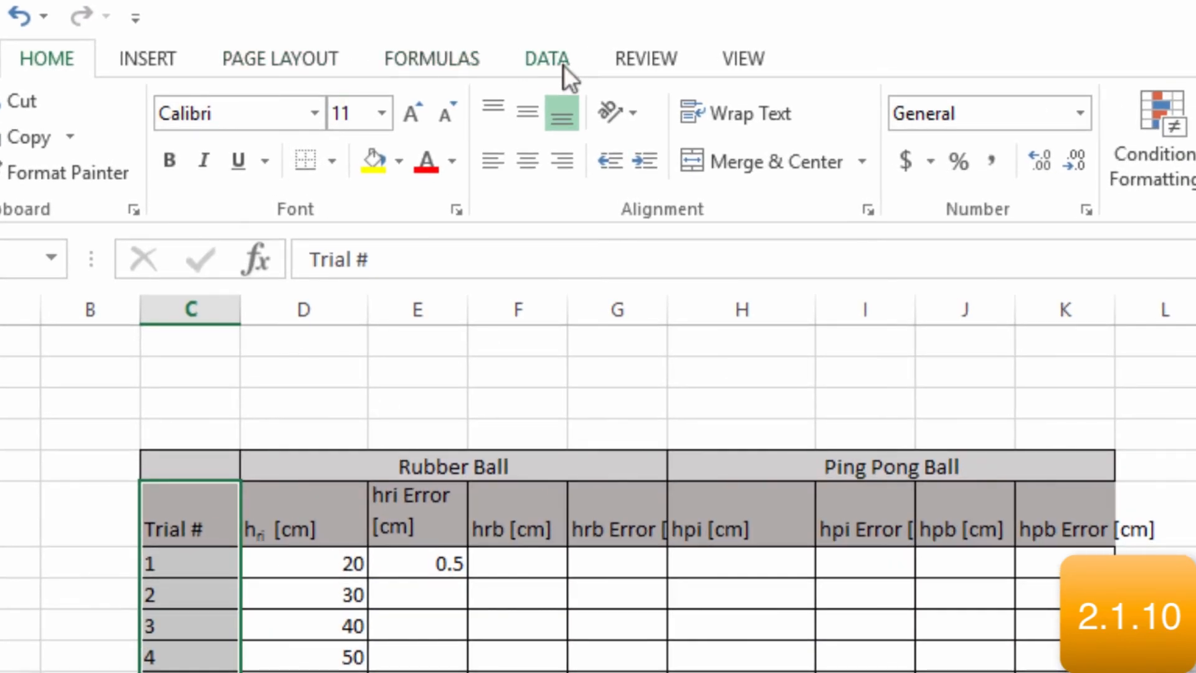
pyautogui.click(563, 64)
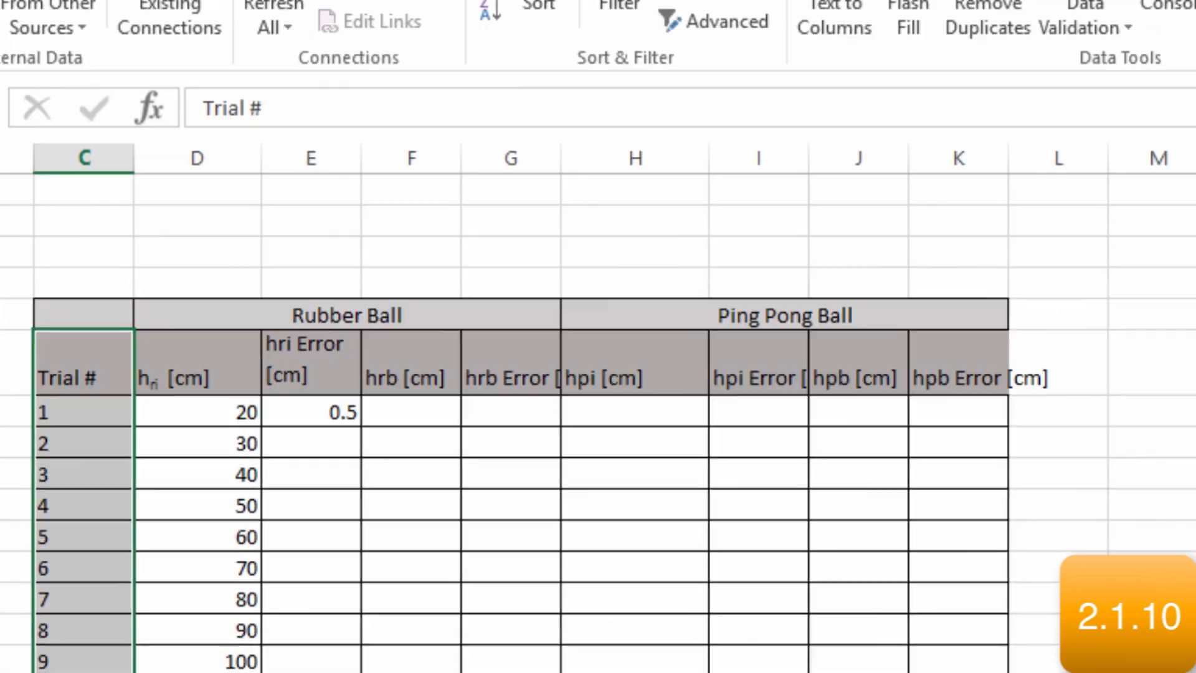
pyautogui.click(644, 133)
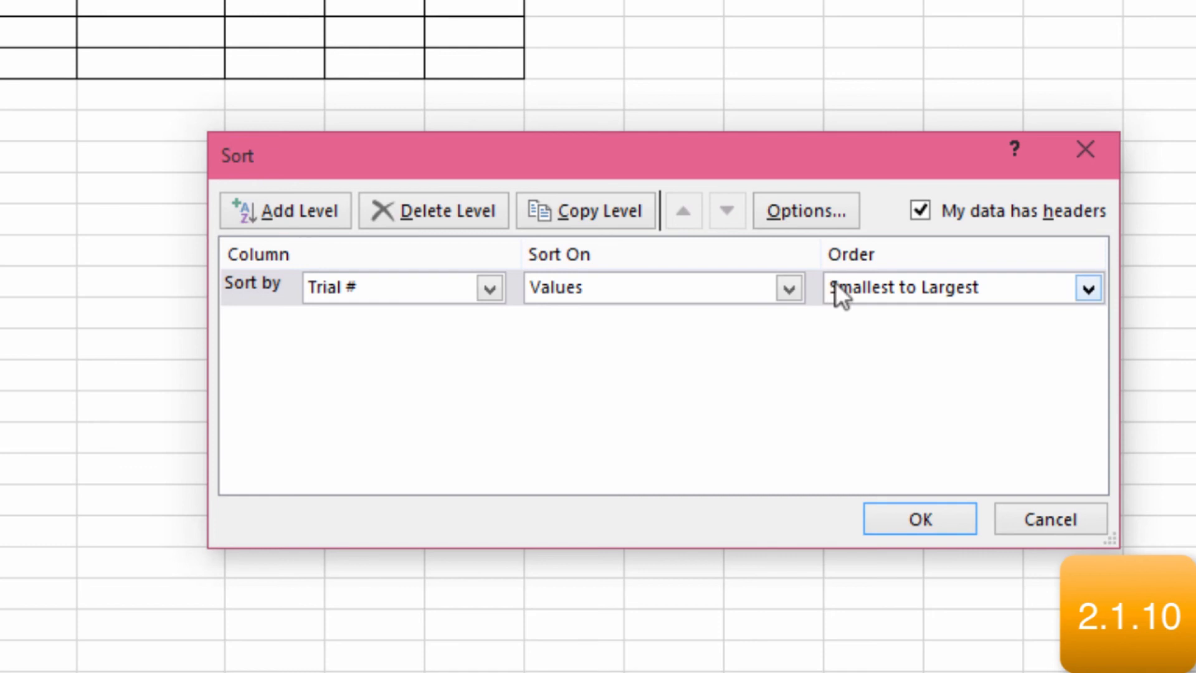
pyautogui.click(940, 289)
pyautogui.click(999, 314)
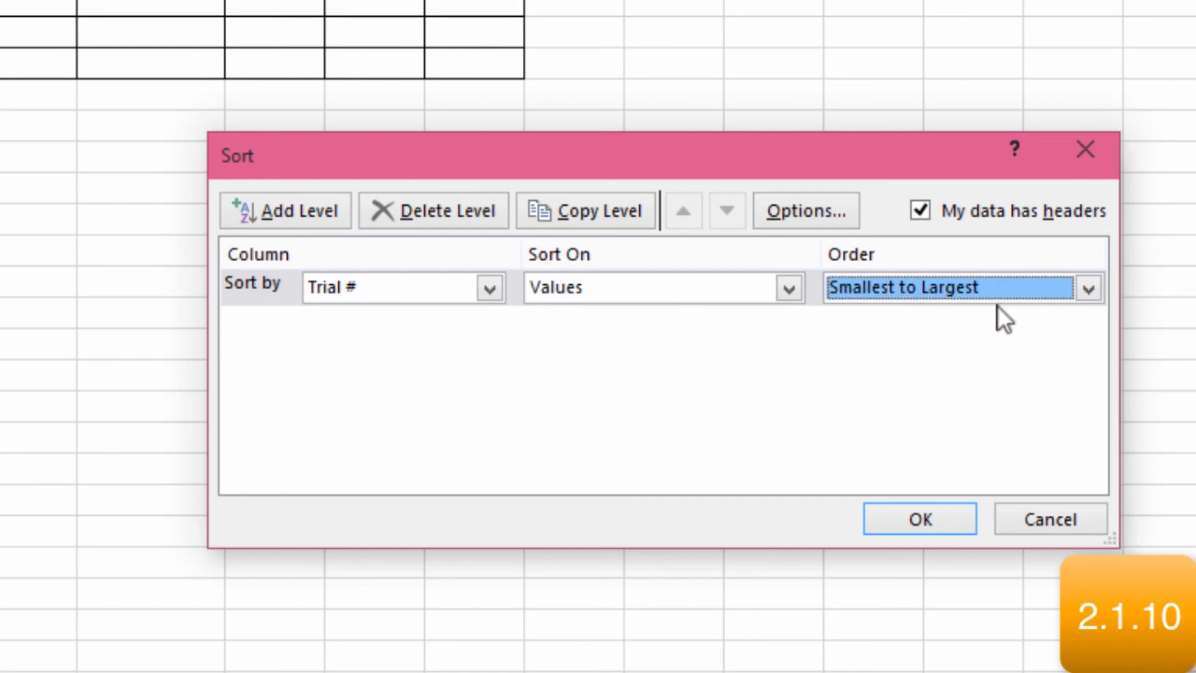
pyautogui.click(763, 288)
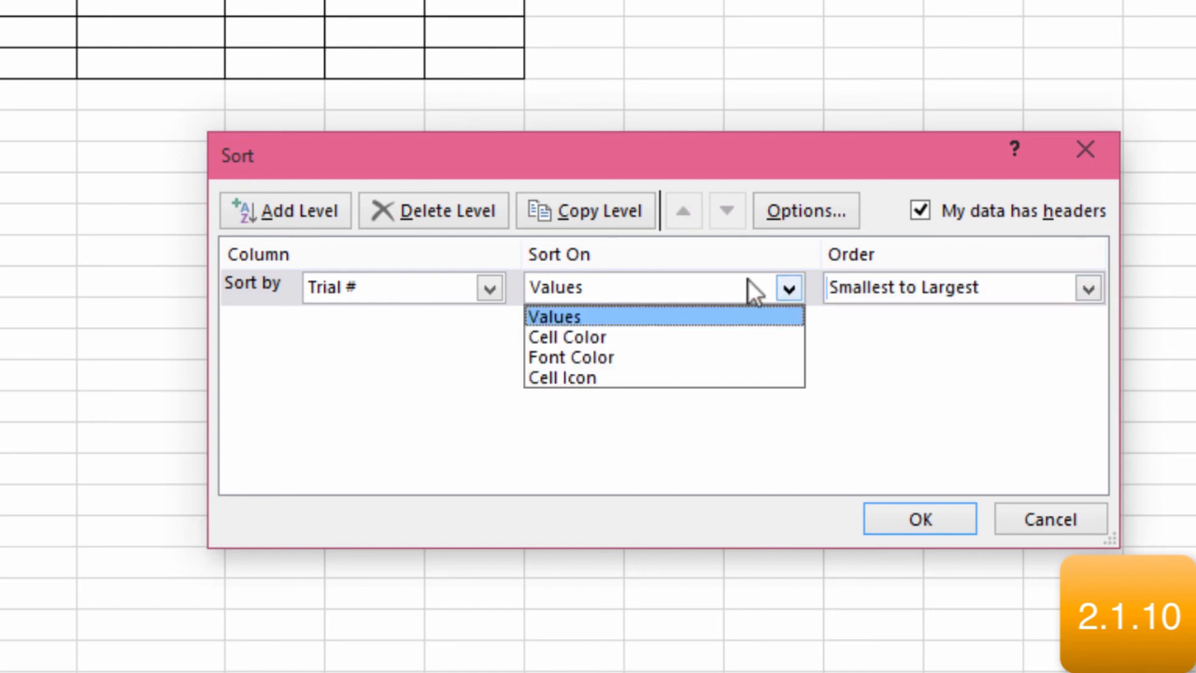
pyautogui.click(747, 279)
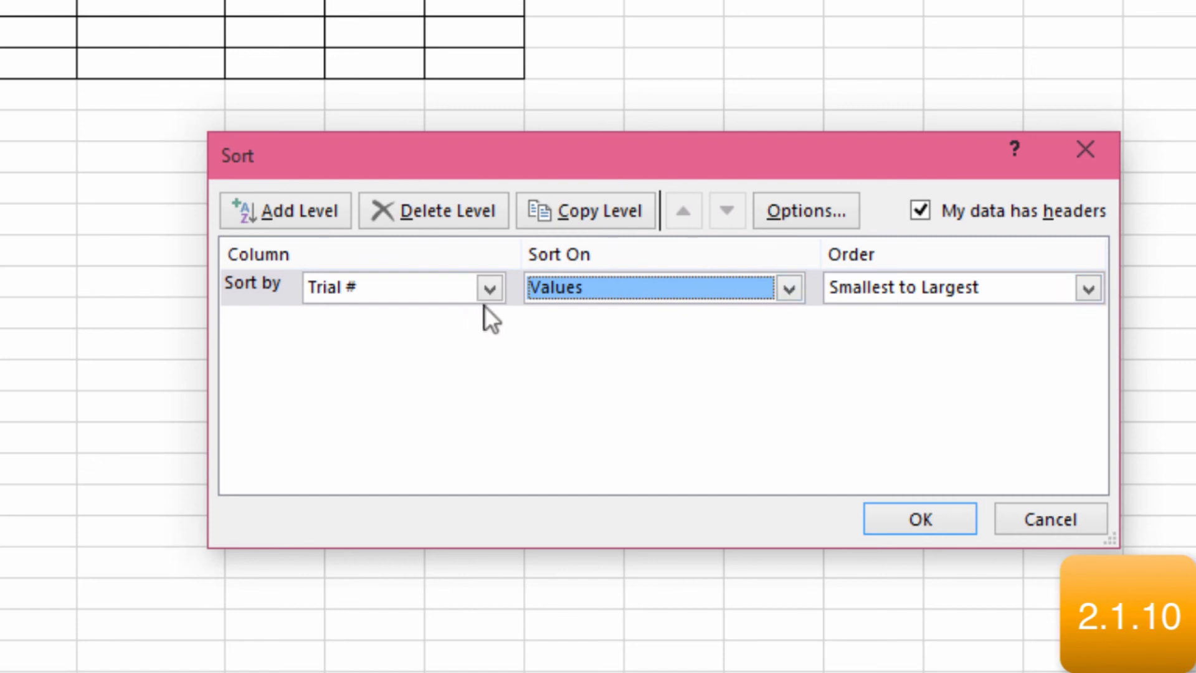
# Make the sort case sensitive with top-to-bottom orientation and apply it to the trial numbers
pyautogui.click(816, 215)
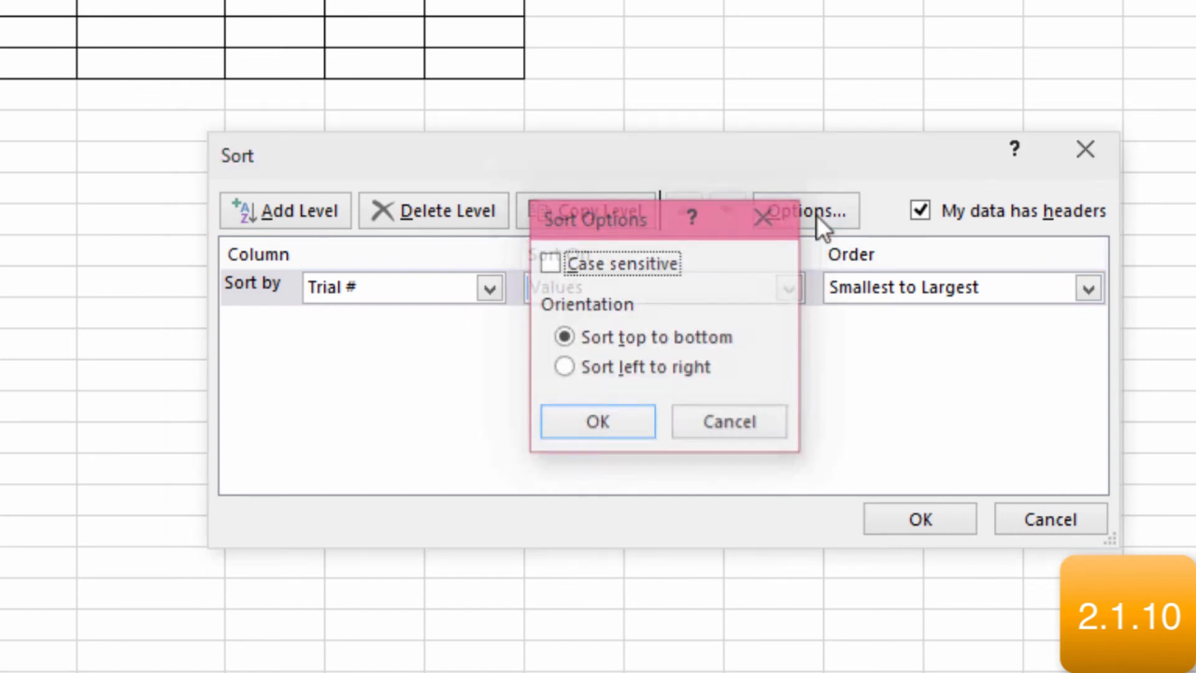
pyautogui.click(568, 262)
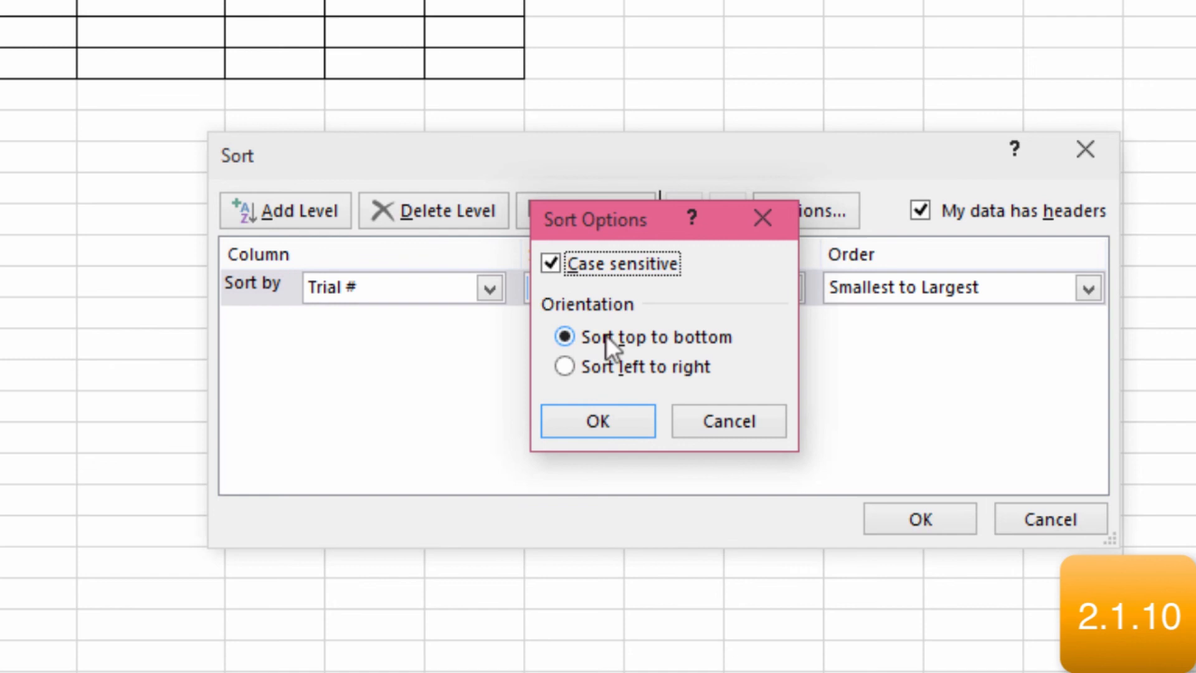
pyautogui.click(639, 426)
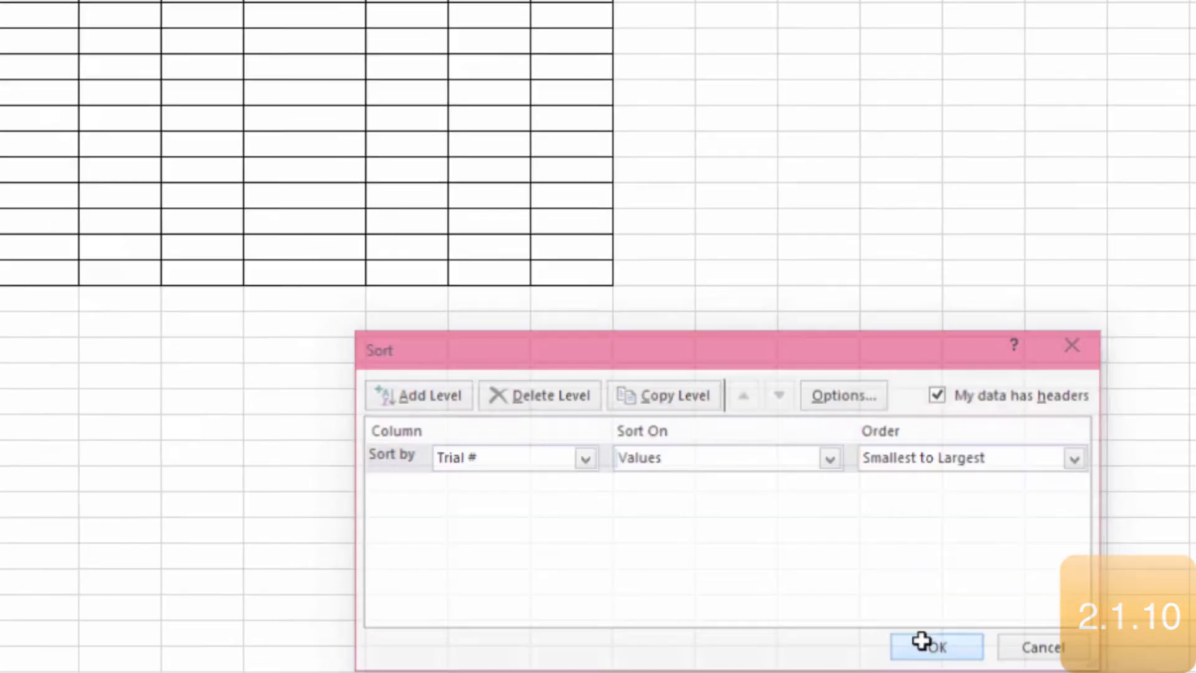
pyautogui.click(903, 517)
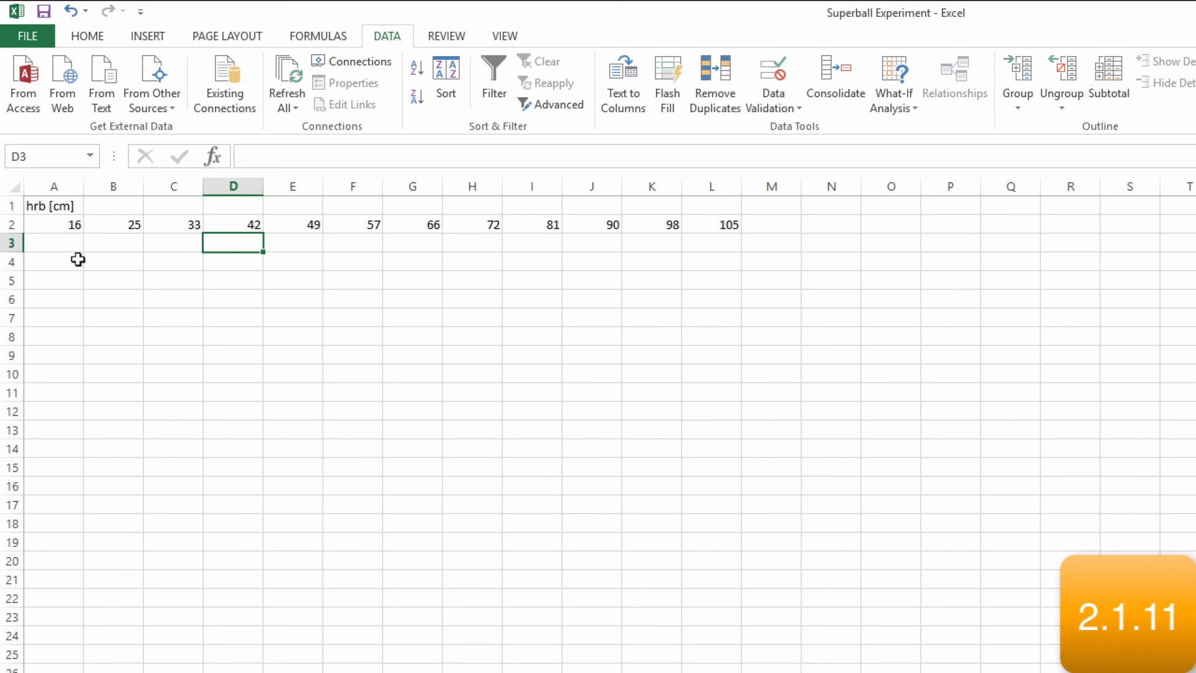
# Copy the hrb values in A2:L2 and paste them transposed into the data table's rubber ball hrb column, starting at F7
pyautogui.moveTo(69, 224); pyautogui.dragTo(728, 220)
pyautogui.hotkey('ctrl', 'c')
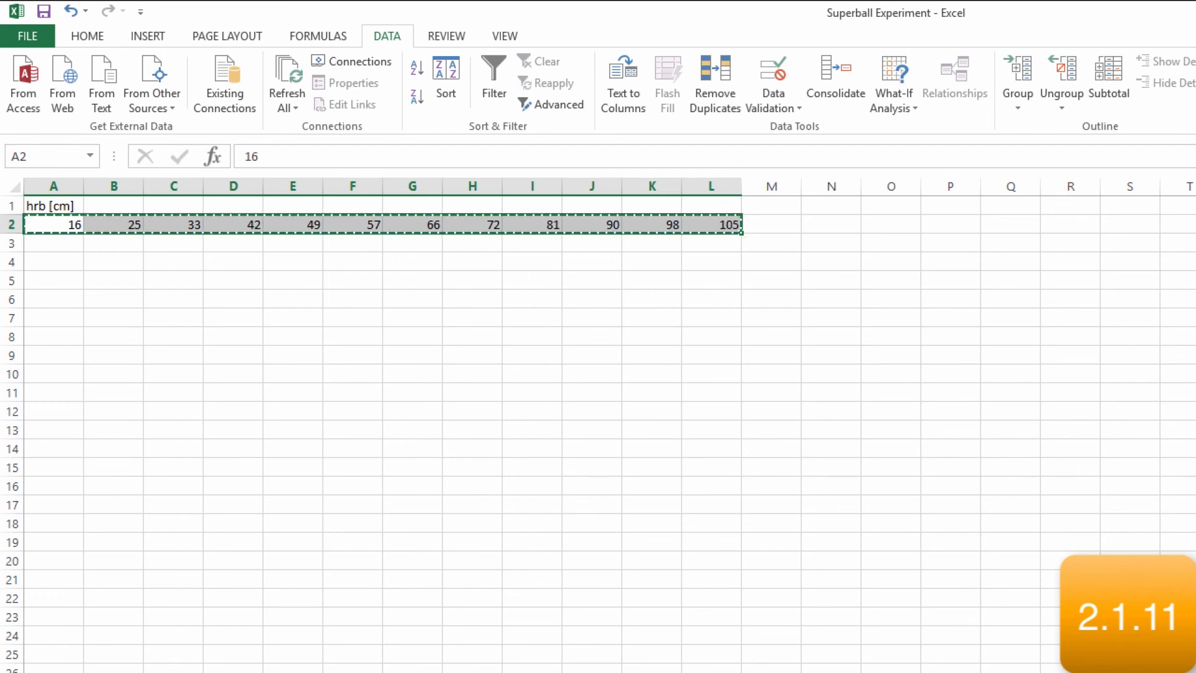
pyautogui.hotkey('ctrl', 'pageup')
pyautogui.click(359, 337)
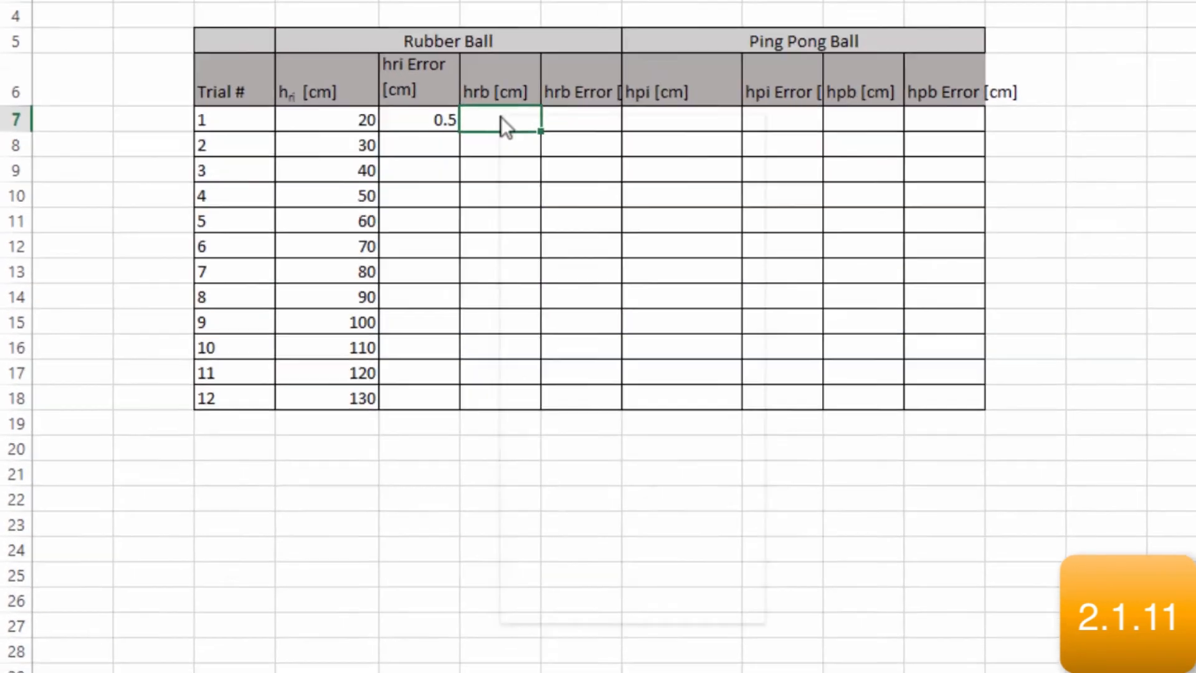
pyautogui.rightClick(400, 287)
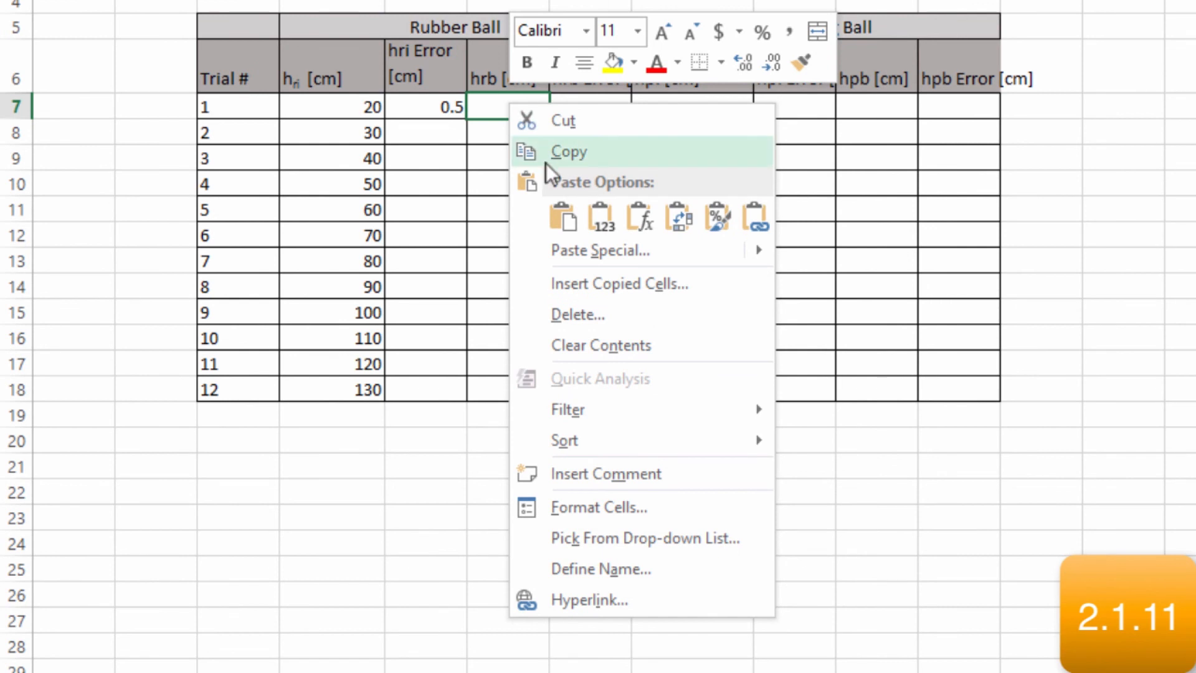
pyautogui.click(679, 221)
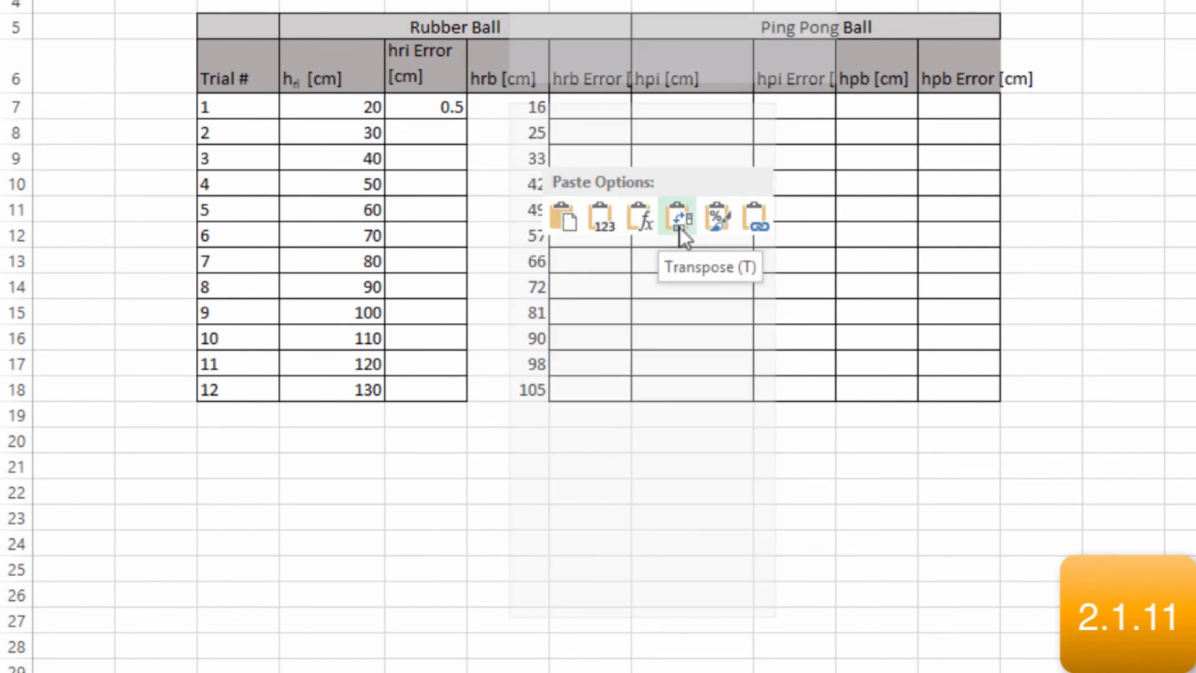